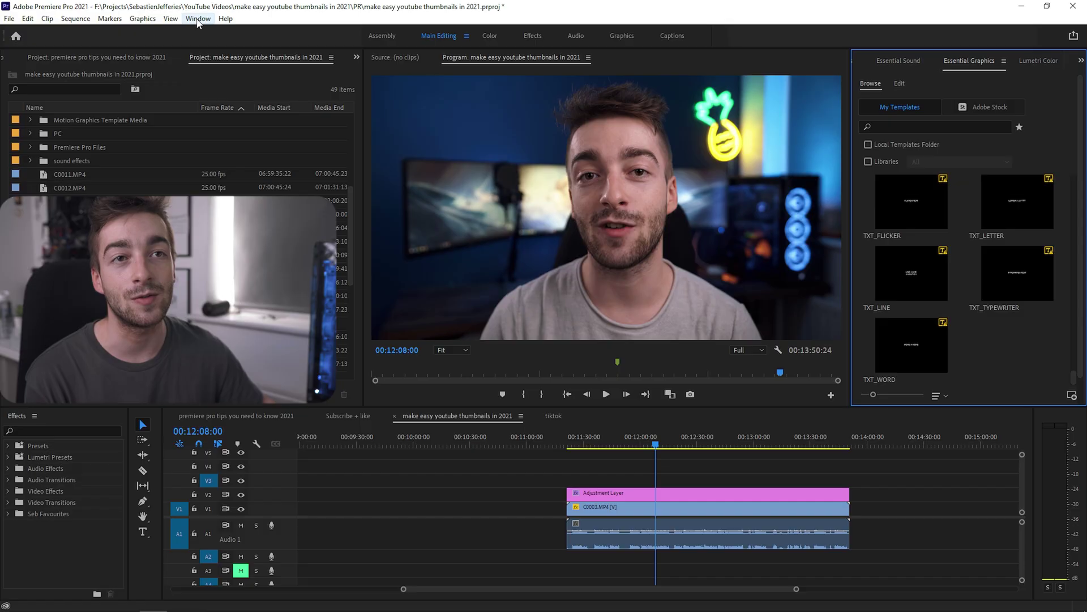
- Place the TXT_WORD title on V3 at the playhead and preview 'WORD X WORD' over the footage
{"action": "left_click", "coordinate": [198, 19]}
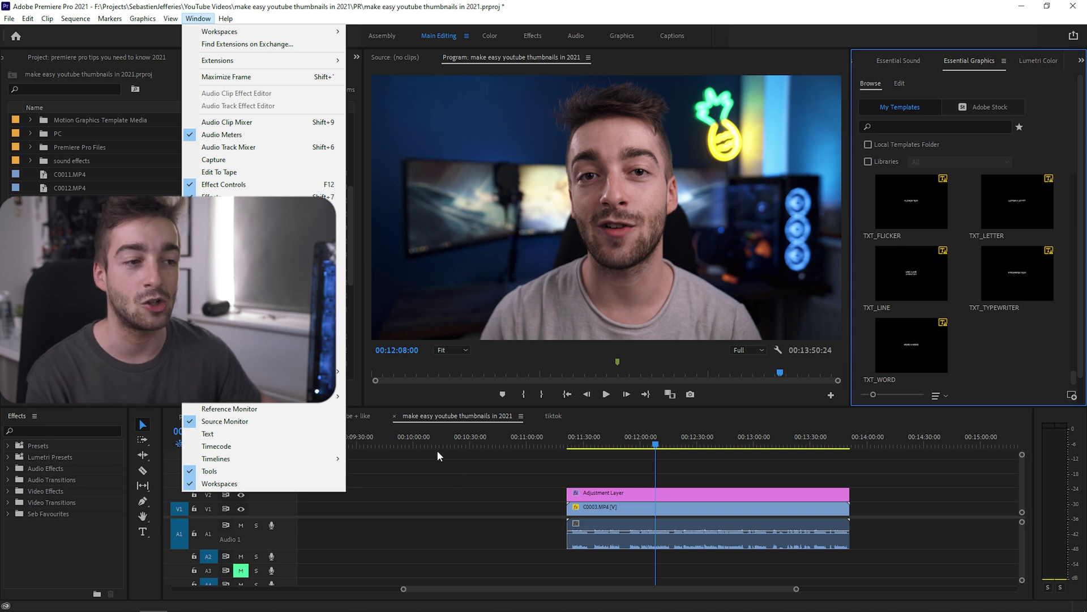
{"action": "left_click", "coordinate": [555, 494]}
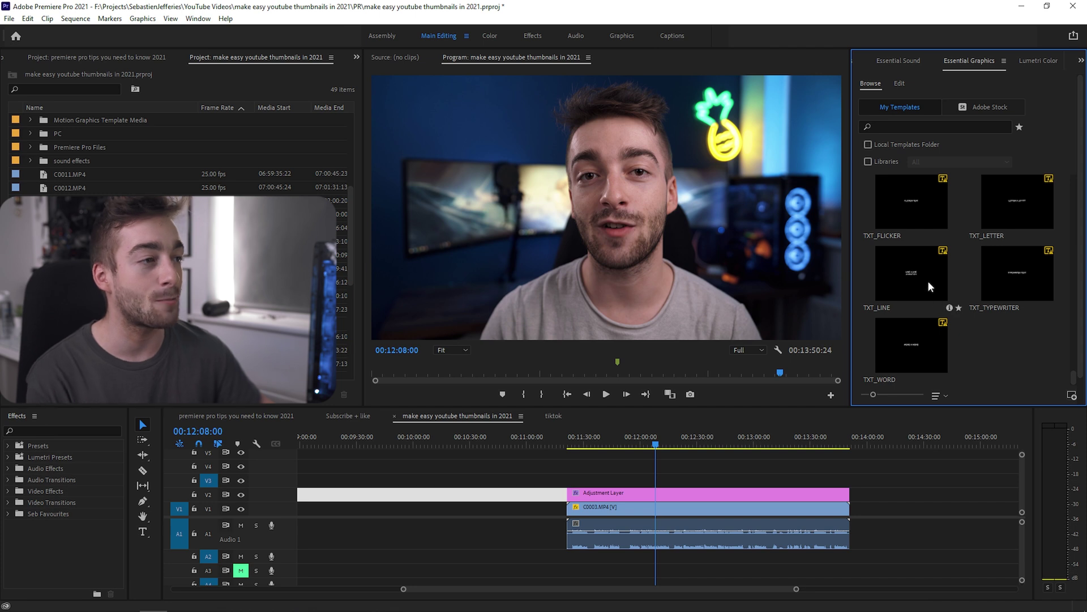
{"action": "left_click_drag", "start_coordinate": [913, 346], "coordinate": [719, 473]}
{"action": "key", "text": "equal"}
{"action": "key", "text": "space"}
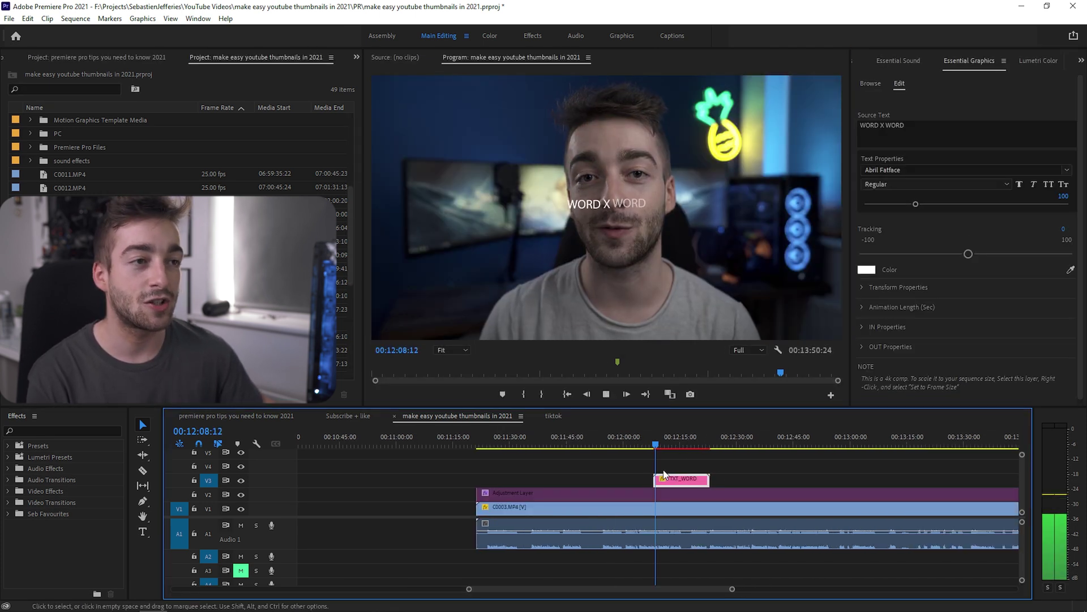
{"action": "key", "text": "space"}
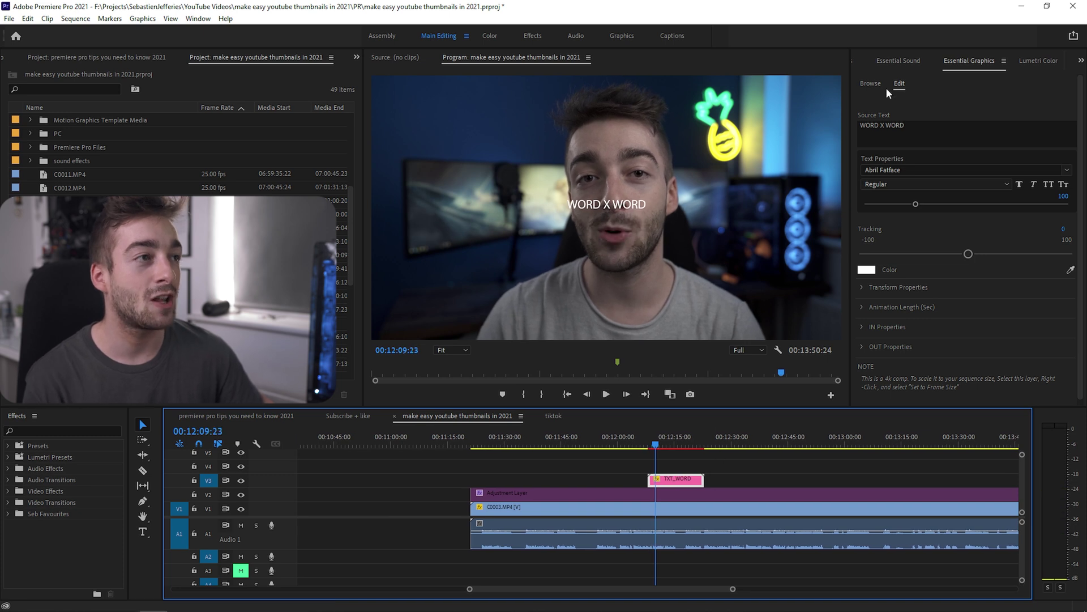
{"action": "left_click", "coordinate": [875, 81]}
- Search Adobe Stock for 'intro', go to page 6, and put The Future template on V3
{"action": "left_click", "coordinate": [982, 109]}
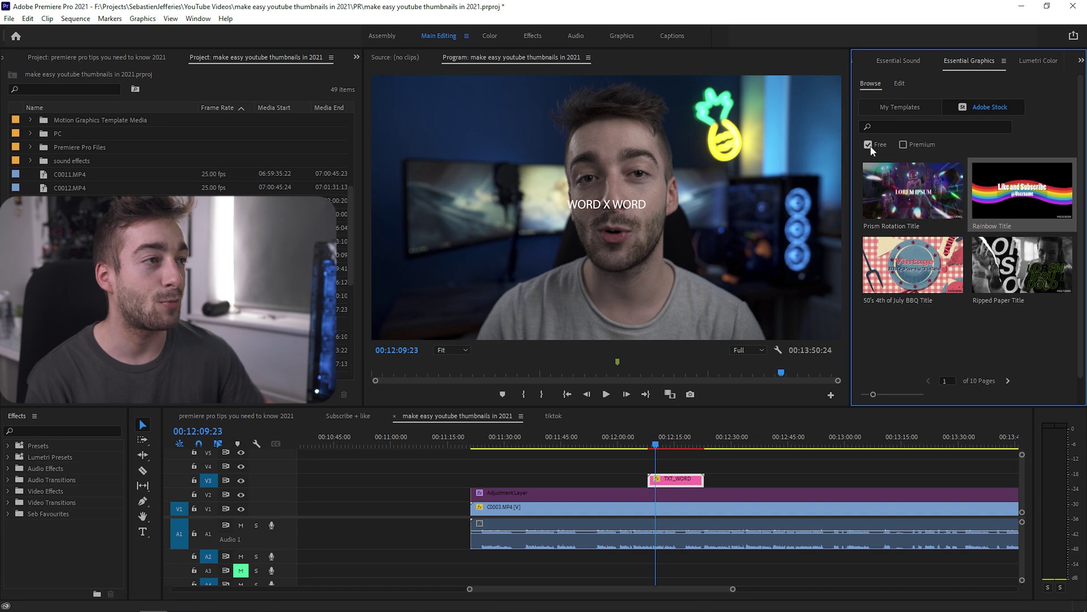
{"action": "left_click", "coordinate": [896, 124]}
{"action": "type", "text": "intro"}
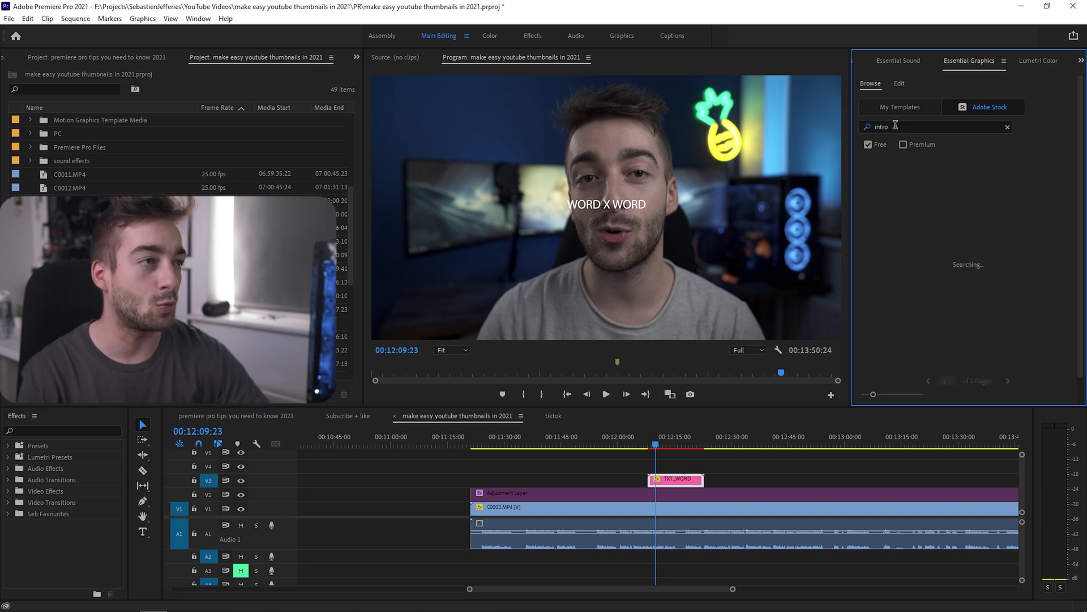
{"action": "left_click", "coordinate": [1008, 381]}
{"action": "left_click", "coordinate": [1008, 380]}
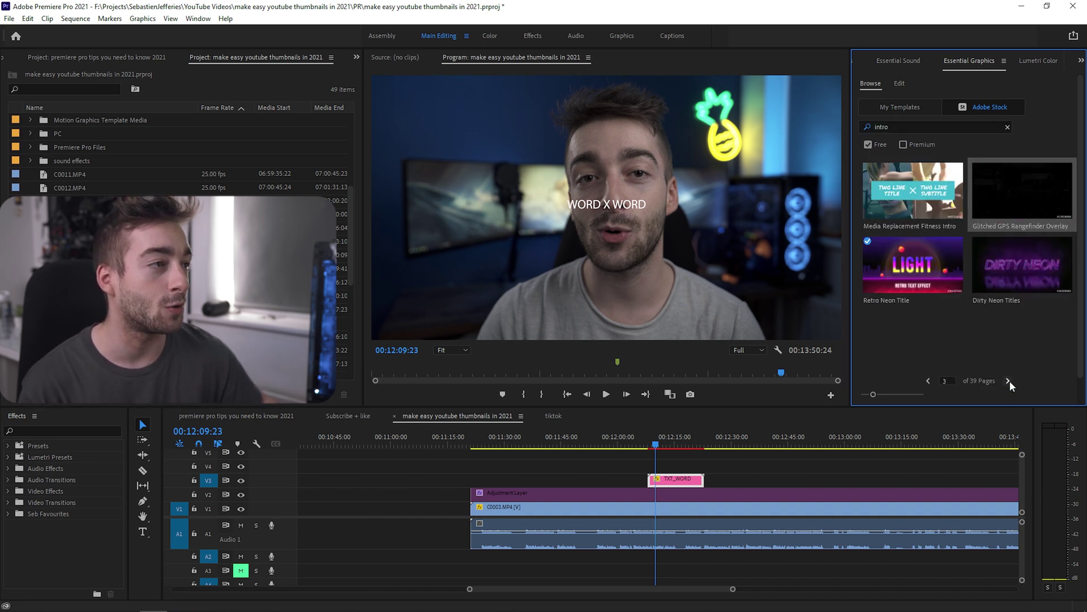
{"action": "left_click", "coordinate": [1008, 380]}
{"action": "left_click", "coordinate": [1009, 381]}
{"action": "left_click", "coordinate": [1009, 380]}
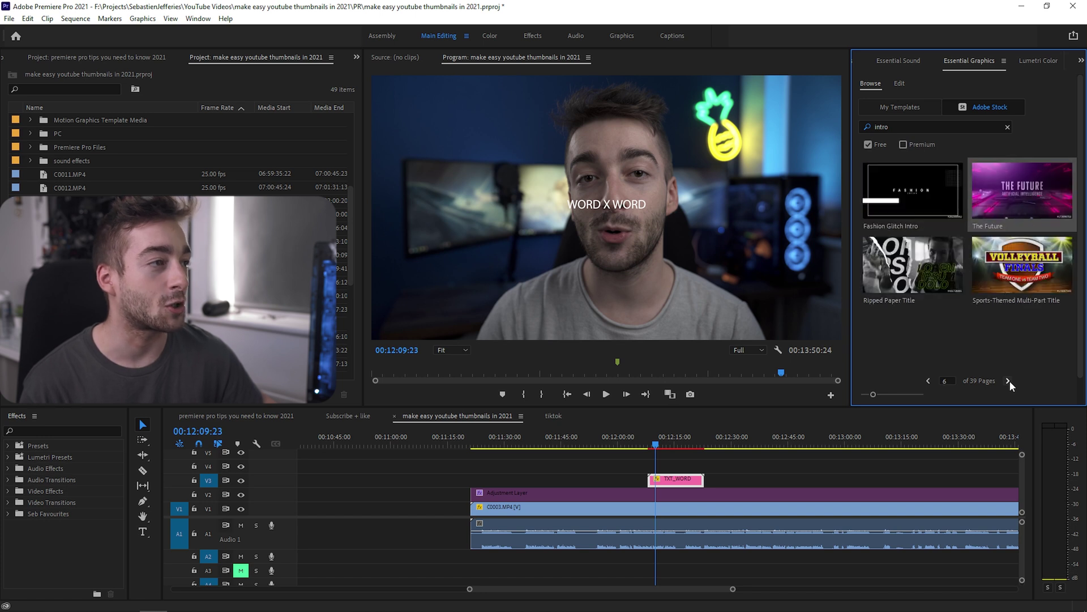
{"action": "mouse_move", "coordinate": [1018, 192]}
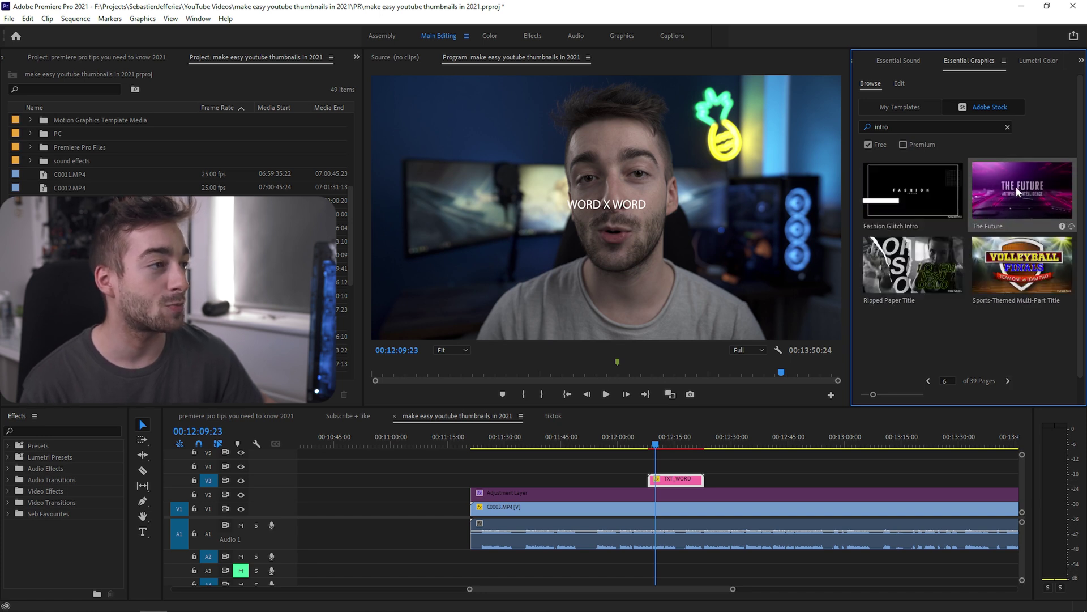
{"action": "left_click_drag", "start_coordinate": [1024, 206], "coordinate": [588, 482]}
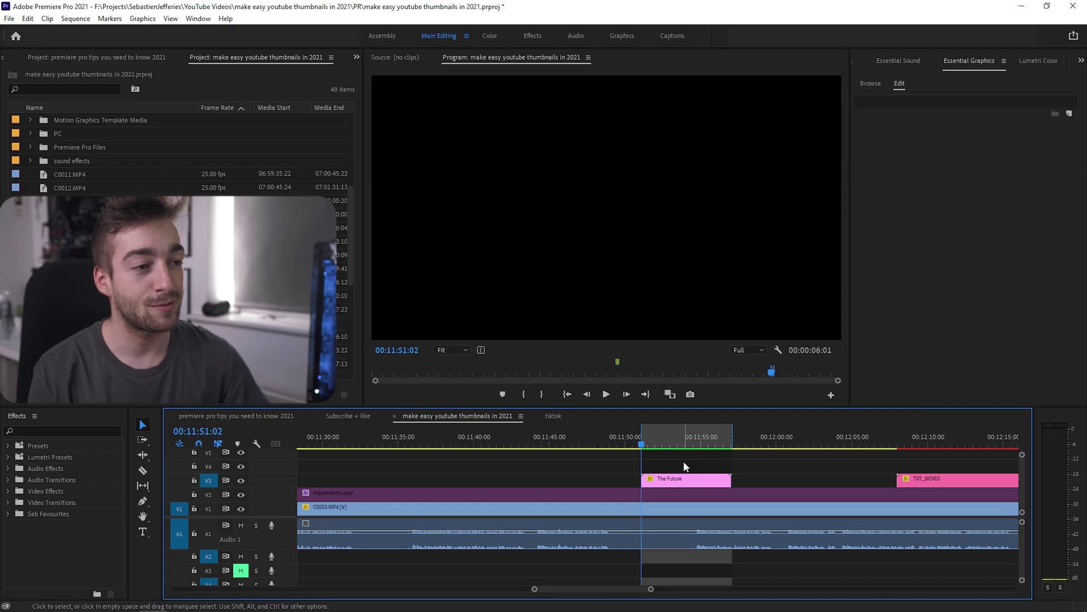
- Change The Future's main title to 'subscribe' and its tagline to 'to my channel'
{"action": "key", "text": "space"}
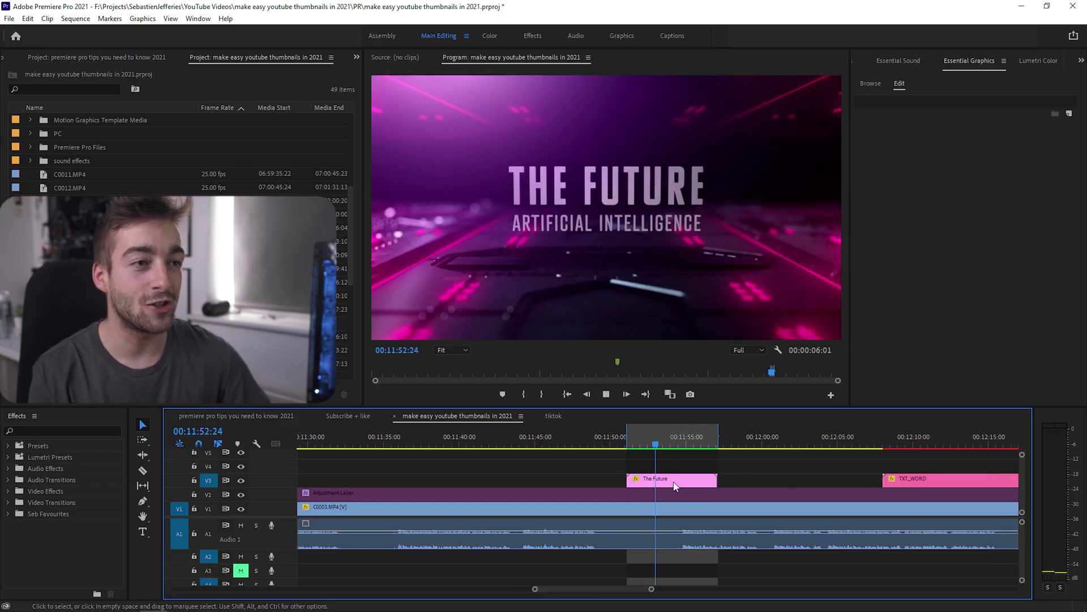
{"action": "left_click", "coordinate": [665, 486]}
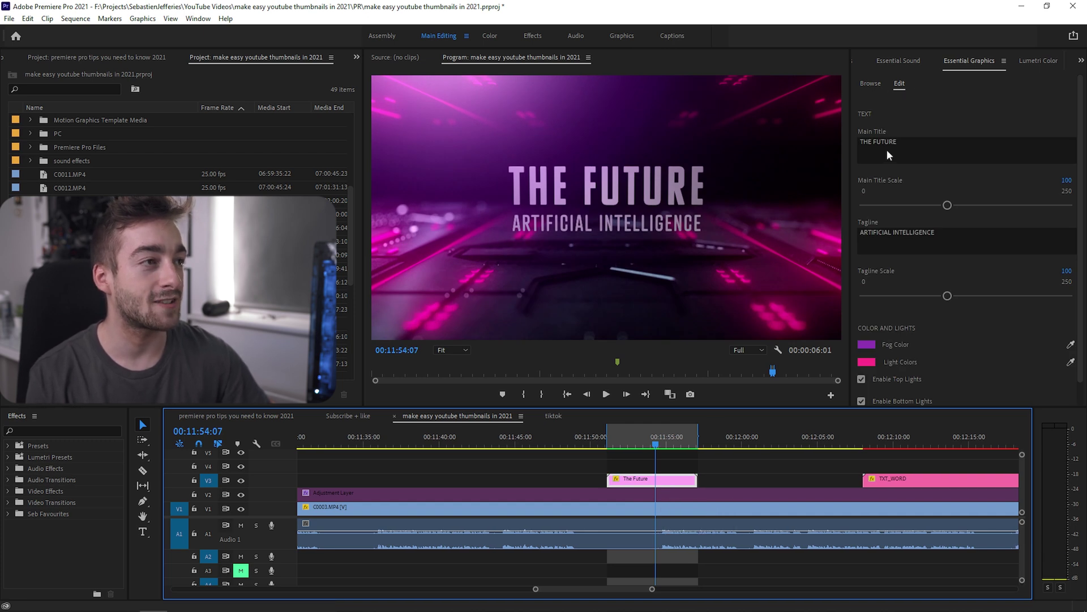
{"action": "left_click", "coordinate": [915, 142]}
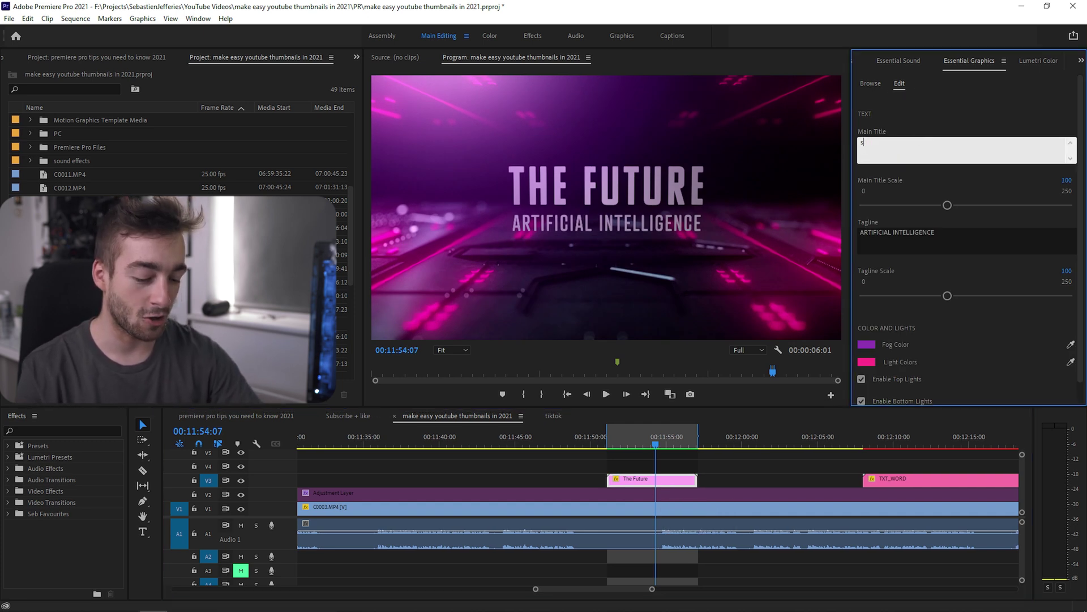
{"action": "key", "text": "Tab"}
{"action": "type", "text": "to my"}
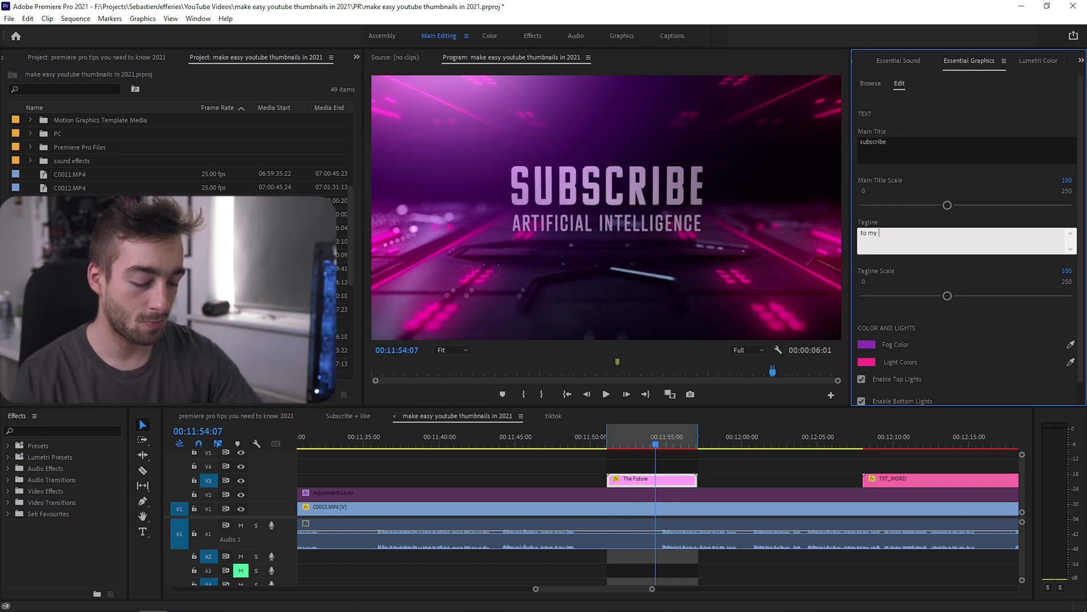
{"action": "left_click", "coordinate": [758, 451]}
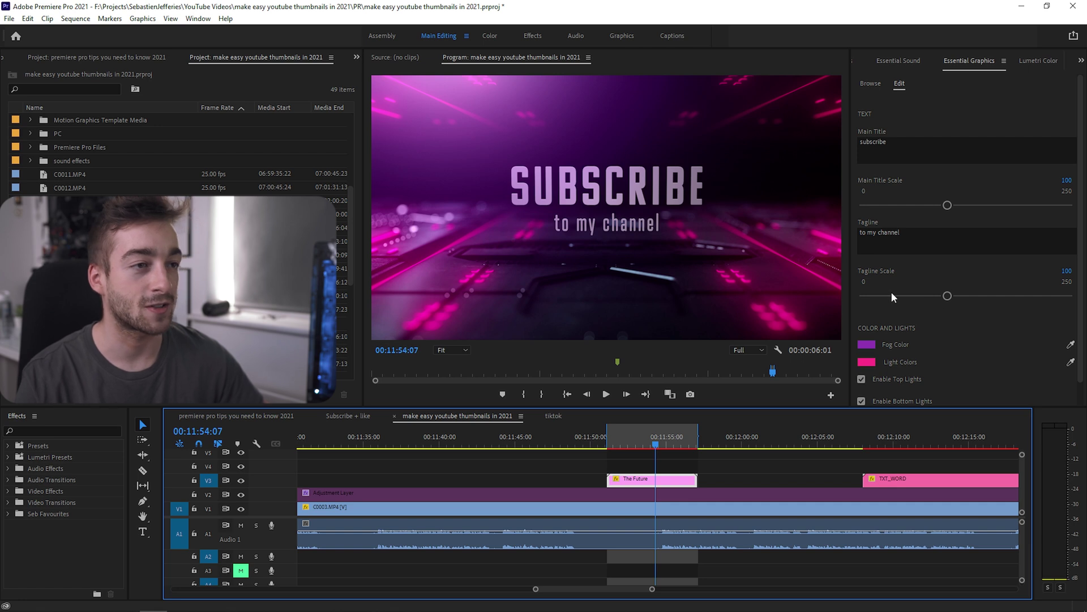
{"action": "left_click", "coordinate": [743, 484]}
{"action": "key", "text": "minus"}
- Tag C0003.MP4's audio as Dialogue and apply the Balanced Male Voice preset
{"action": "left_click", "coordinate": [705, 515]}
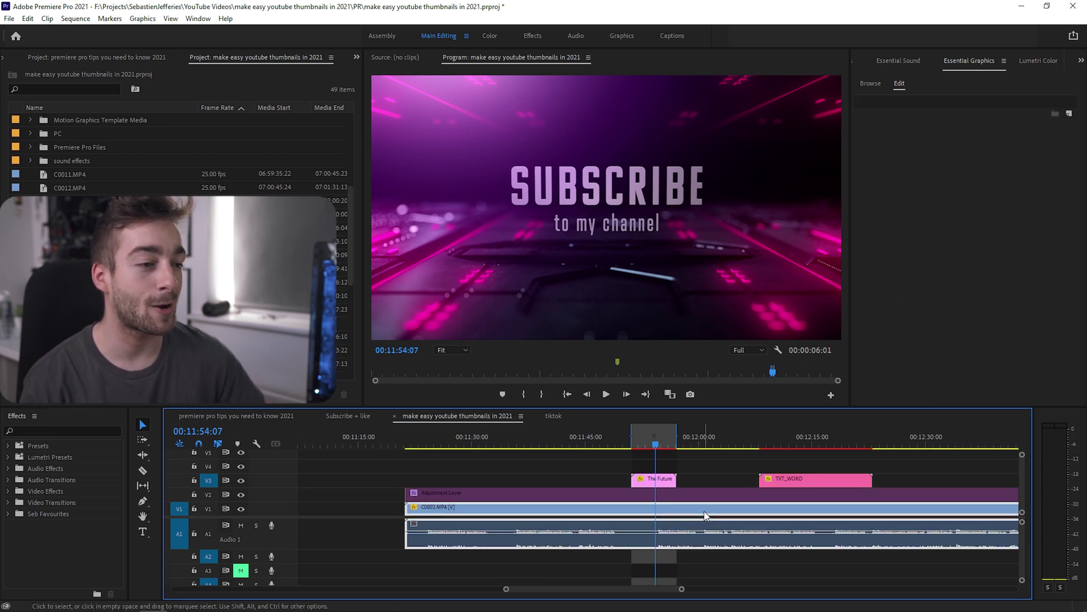
{"action": "left_click", "coordinate": [936, 60]}
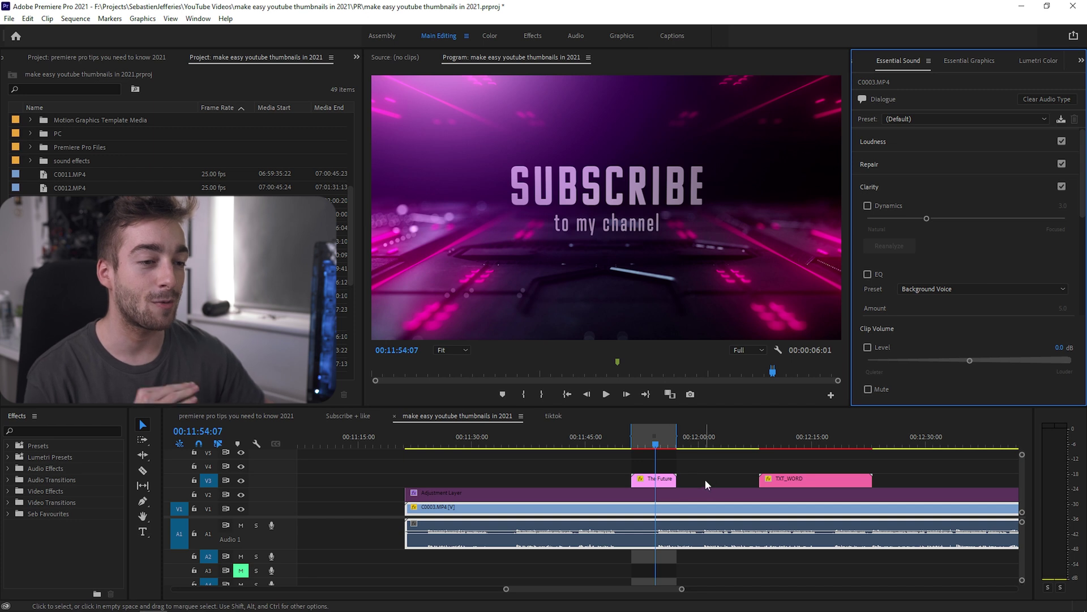
{"action": "left_click", "coordinate": [706, 443]}
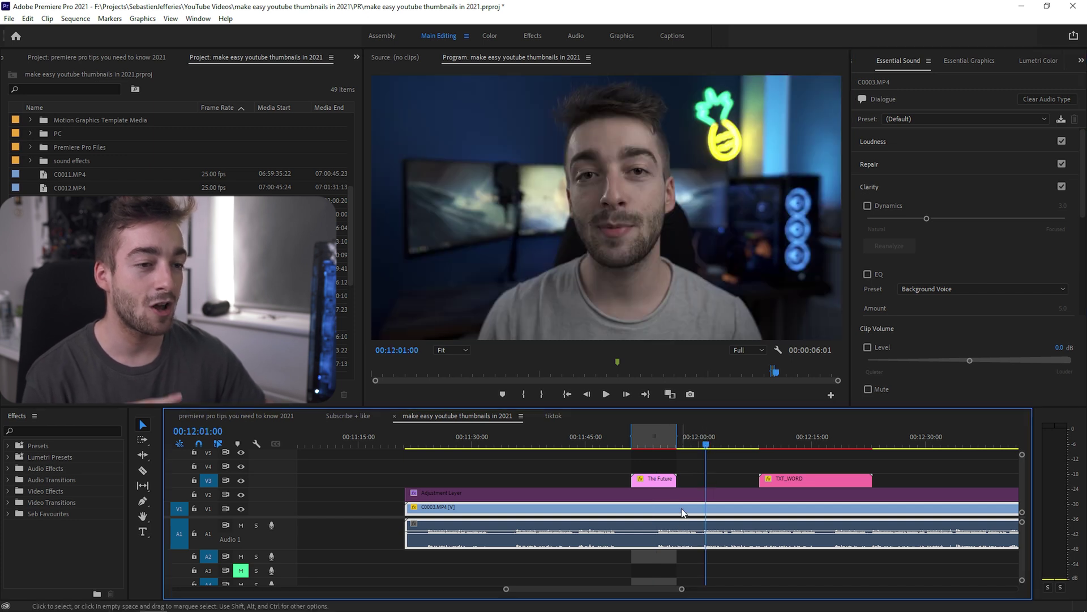
{"action": "left_click", "coordinate": [925, 119]}
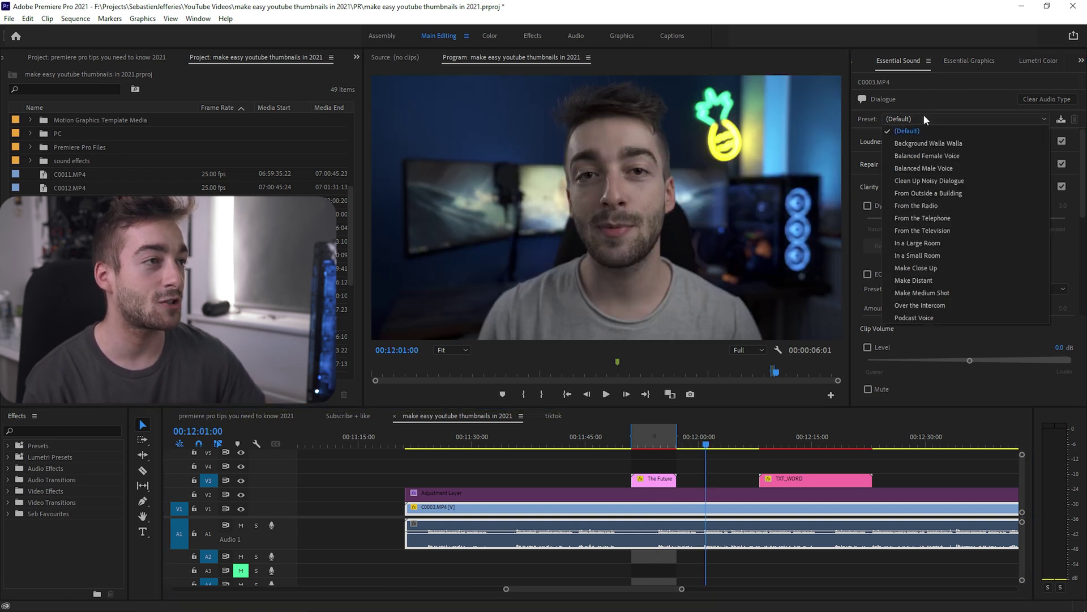
{"action": "left_click", "coordinate": [923, 168]}
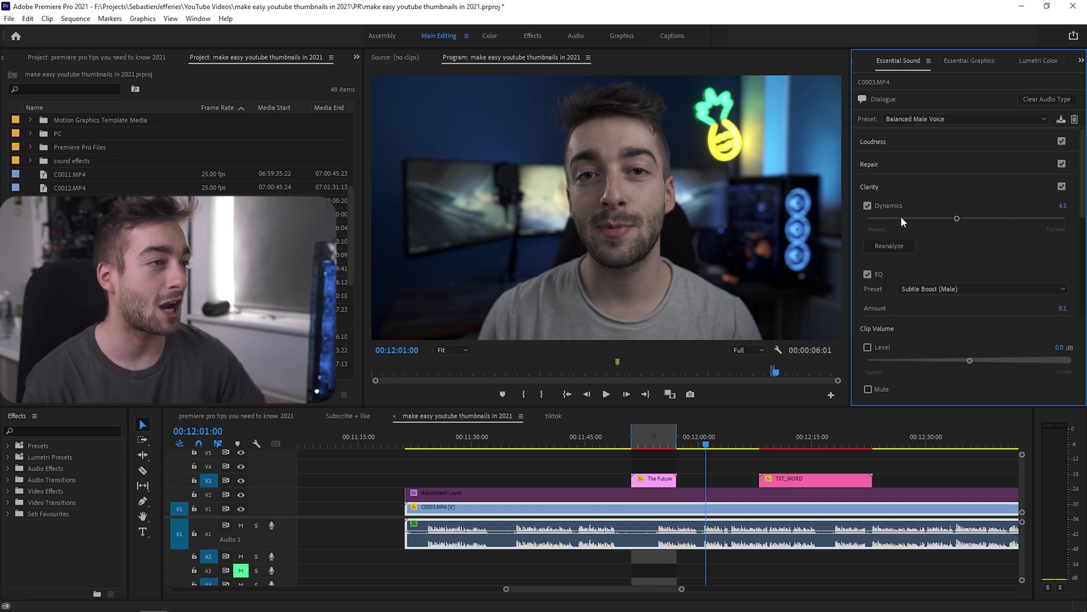
{"action": "scroll", "coordinate": [1084, 198], "scroll_direction": "down", "scroll_amount": 5}
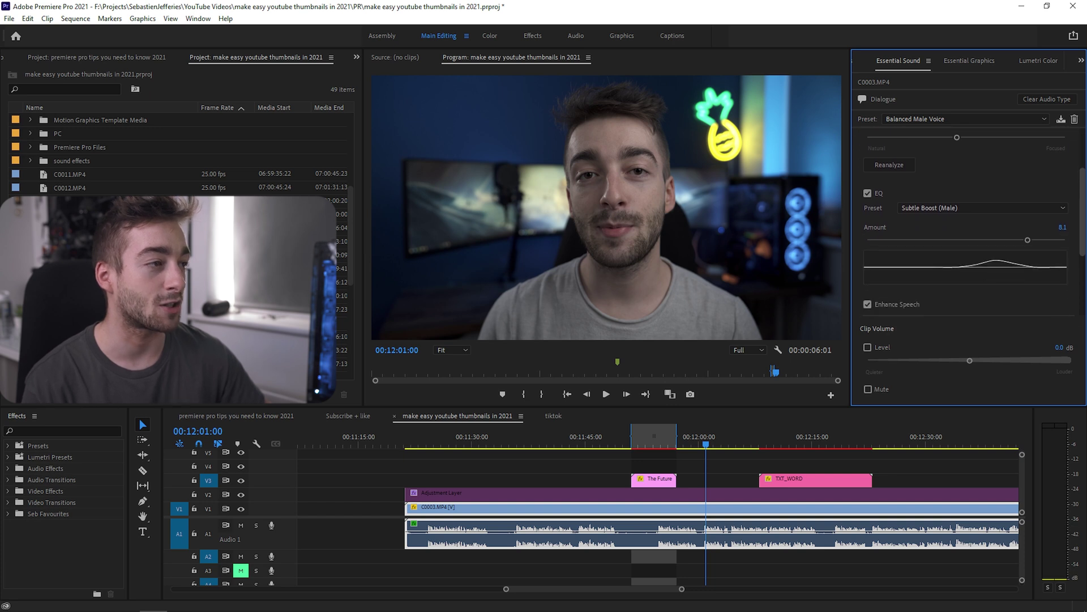
{"action": "scroll", "coordinate": [1064, 268], "scroll_direction": "up", "scroll_amount": 2}
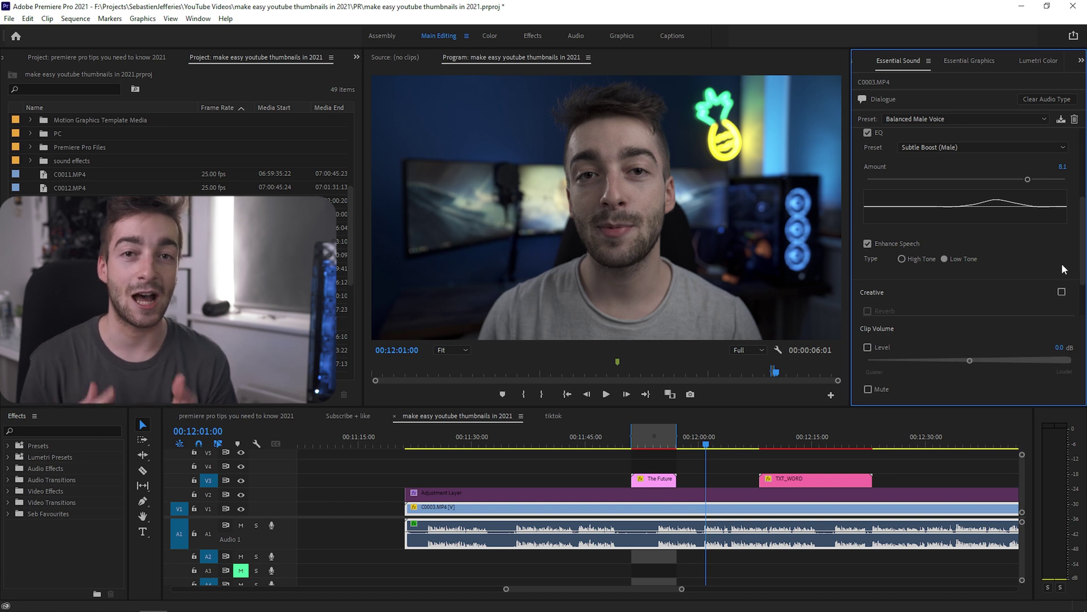
- Add mixdown.wav to A2 under the talking-head clip
{"action": "left_click", "coordinate": [757, 478]}
{"action": "key", "text": "backslash"}
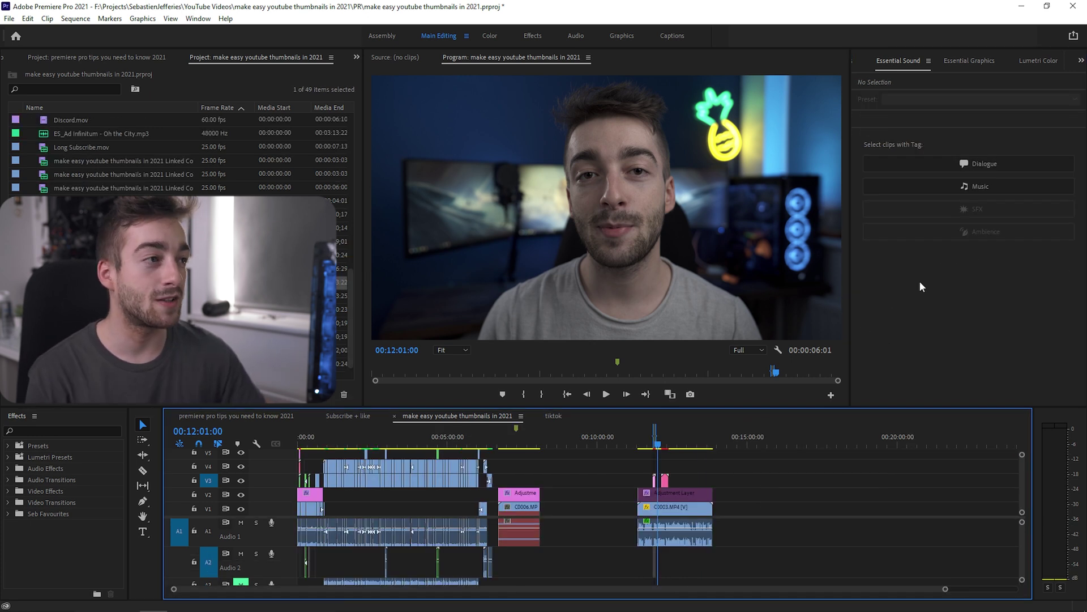
{"action": "left_click_drag", "start_coordinate": [1085, 510], "coordinate": [736, 567]}
{"action": "key", "text": "="}
{"action": "key", "text": "="}
{"action": "key", "text": "="}
{"action": "key", "text": "g"}
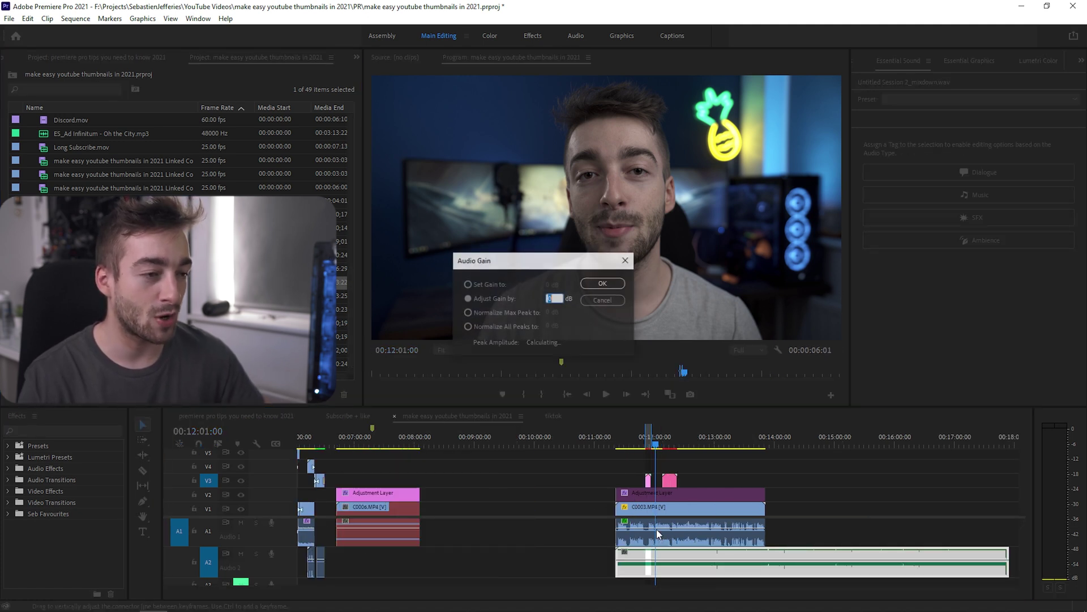
{"action": "left_click", "coordinate": [603, 301]}
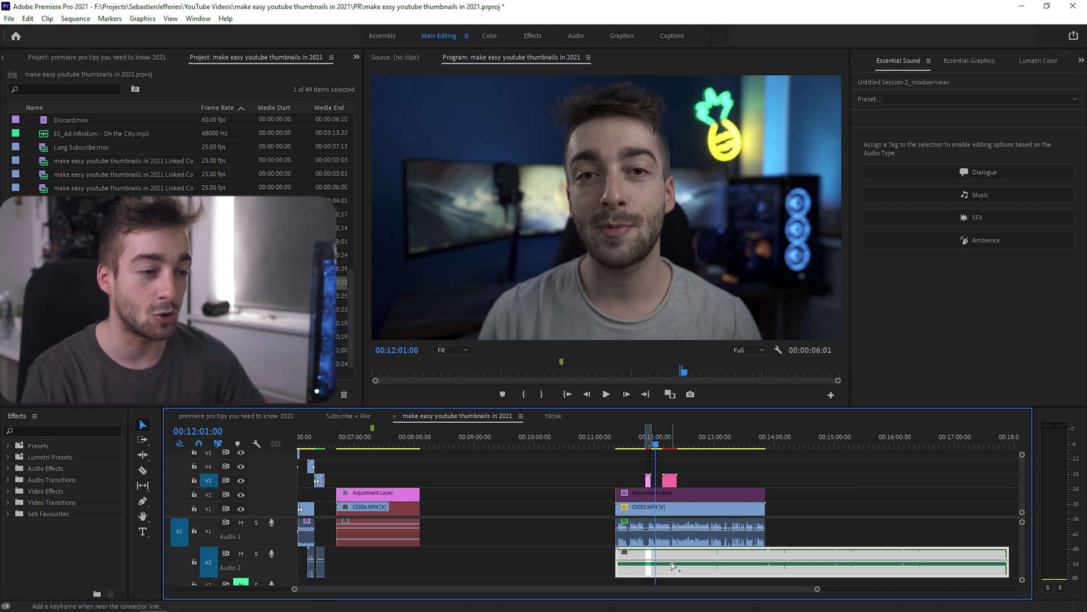
- Tag the music clip as Music with Balanced Background Music at -8.8 dB and ducking enabled
{"action": "left_click", "coordinate": [929, 199]}
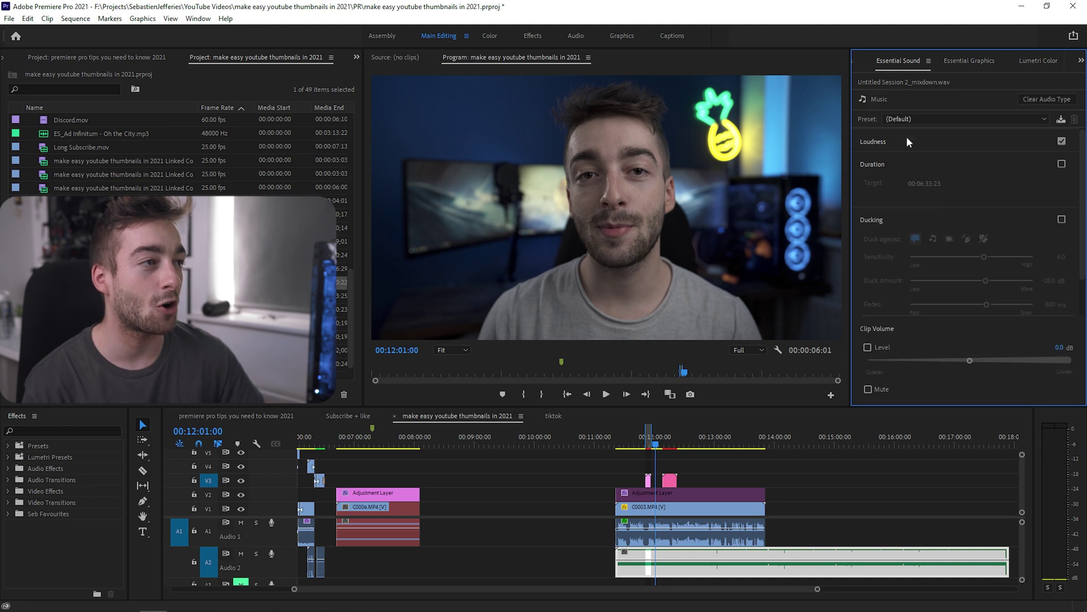
{"action": "left_click", "coordinate": [903, 120]}
{"action": "left_click", "coordinate": [919, 144]}
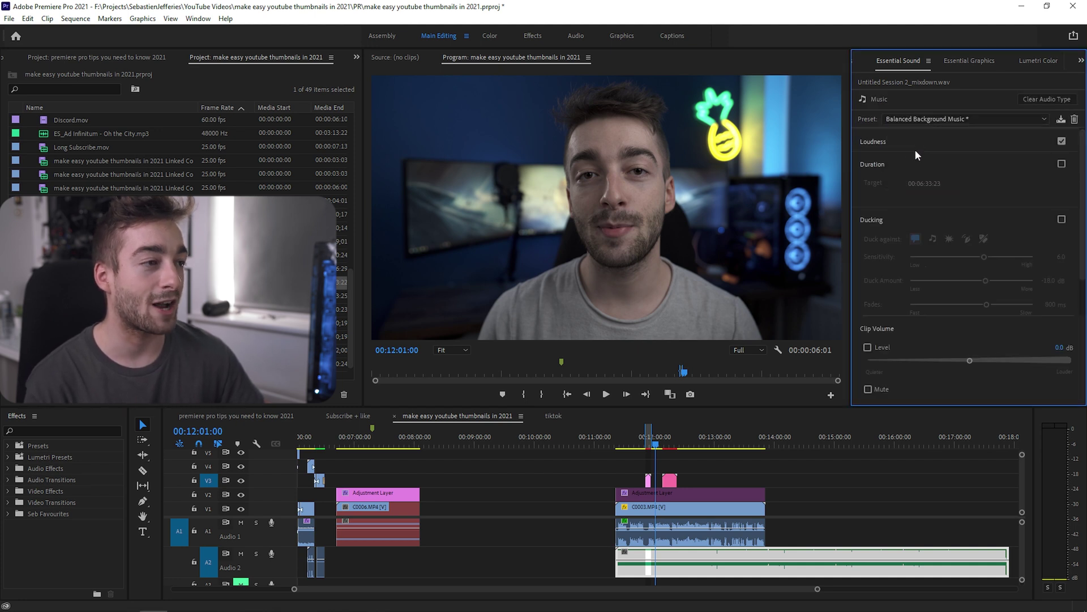
{"action": "left_click_drag", "start_coordinate": [970, 360], "coordinate": [943, 361]}
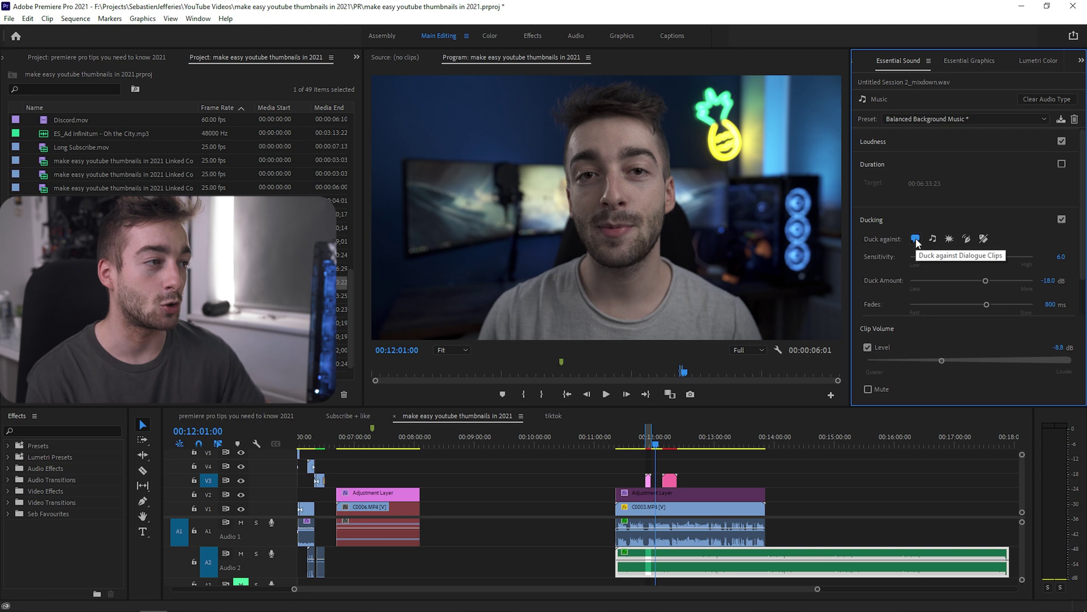
{"action": "left_click", "coordinate": [707, 540]}
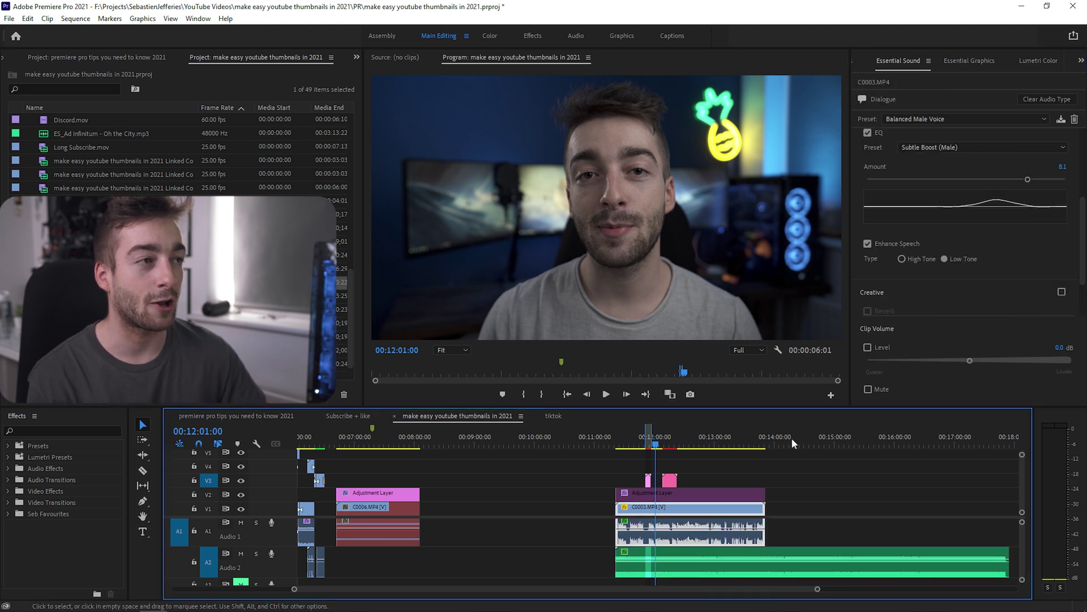
- Clear In/Out with Ctrl+Shift+X and show Lumetri Color for the V2 Adjustment Layer
{"action": "left_click", "coordinate": [724, 558]}
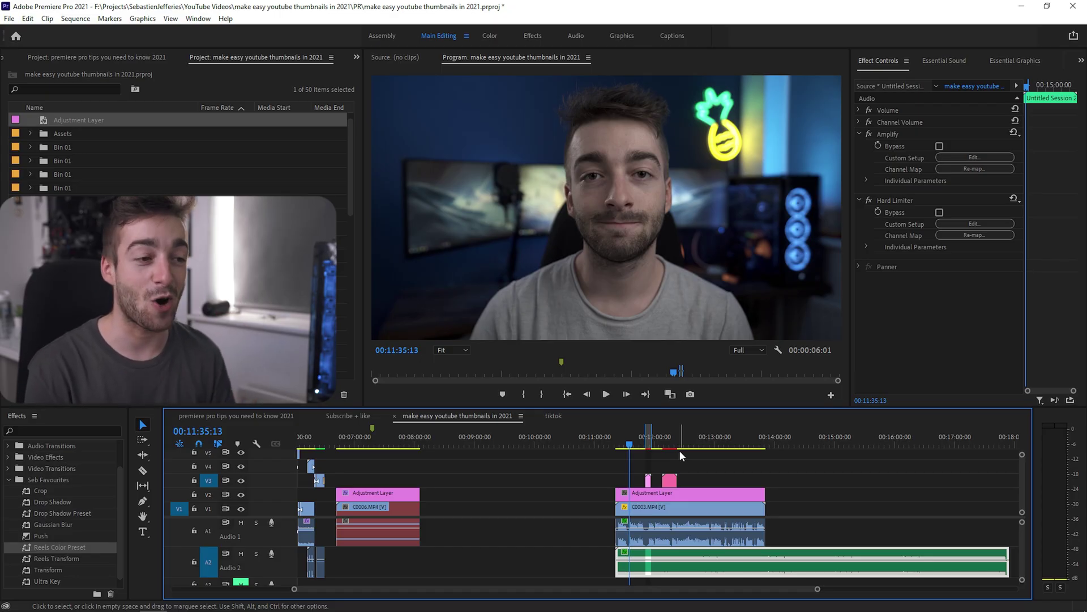
{"action": "key", "text": "ctrl+shift+x"}
{"action": "key", "text": "="}
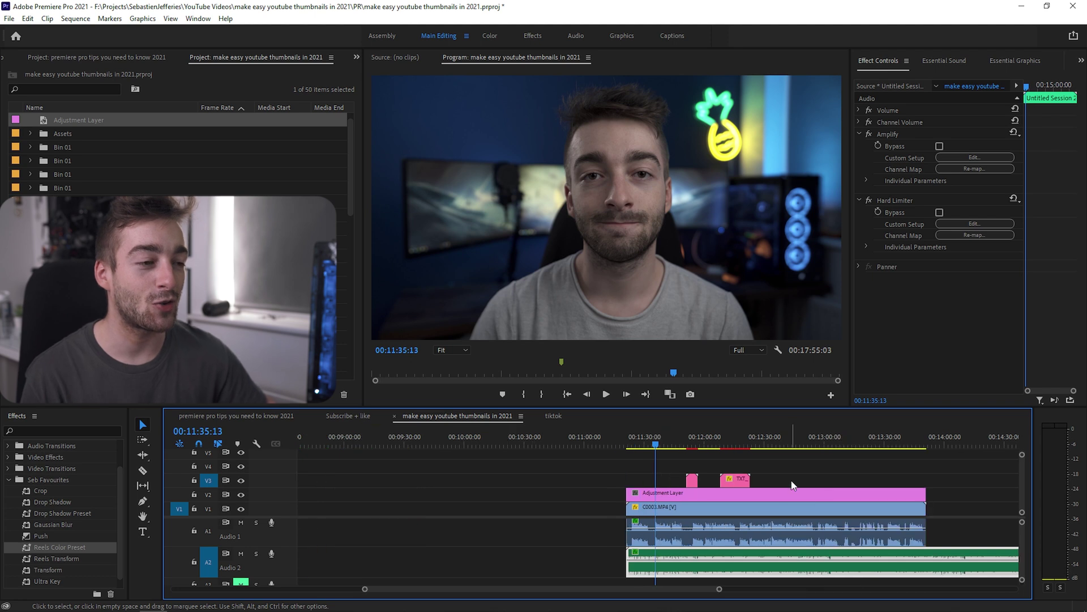
{"action": "key", "text": "minus"}
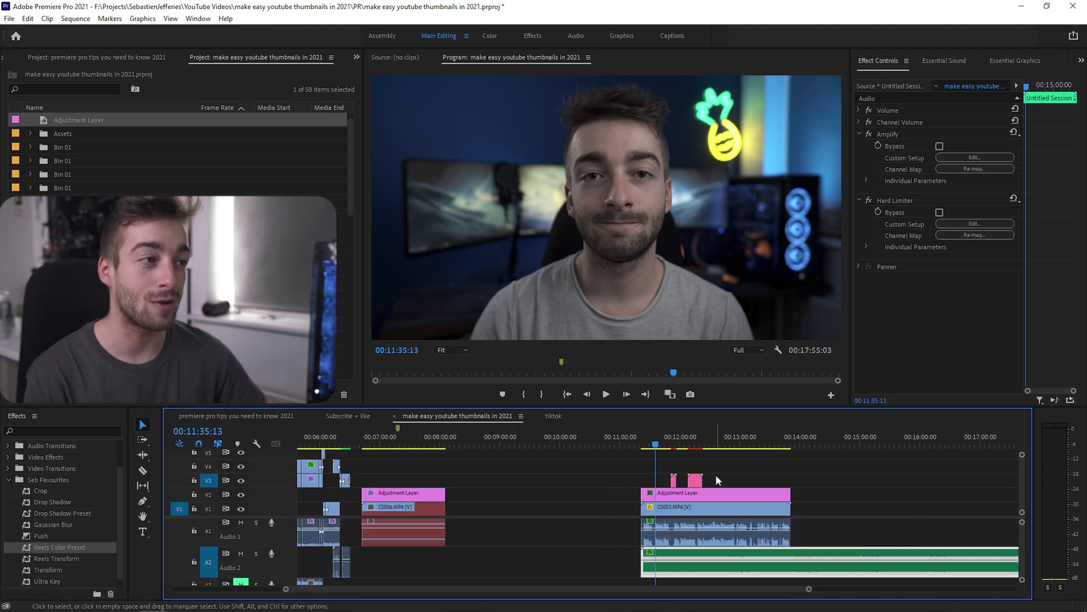
{"action": "key", "text": "shift+6"}
{"action": "left_click", "coordinate": [731, 493]}
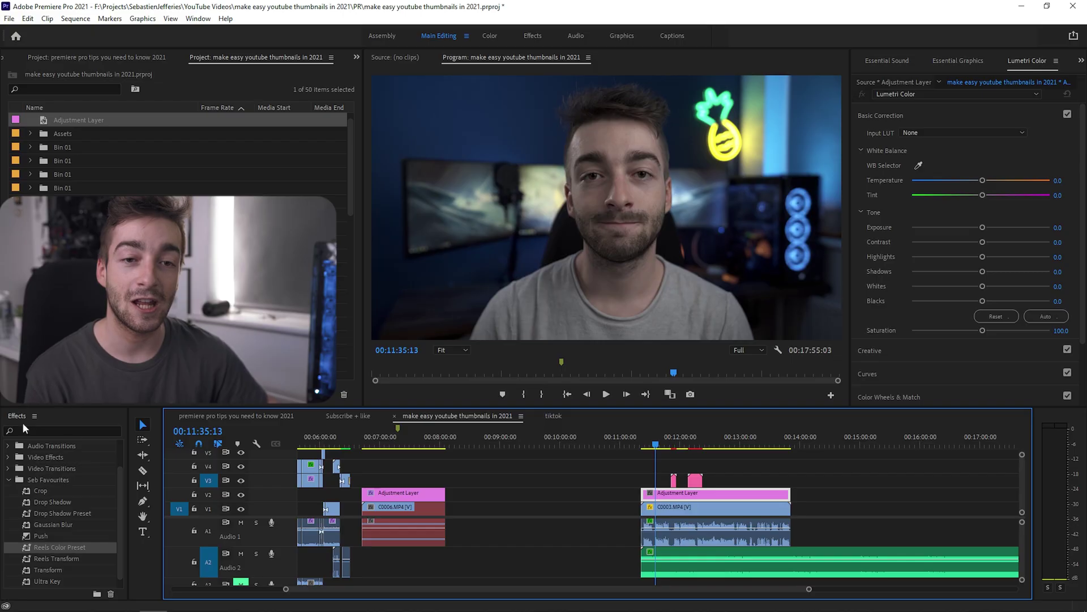
- Apply Reels Color Preset to the adjustment layer, then go to the tiktok sequence's second C0014 clip
{"action": "scroll", "coordinate": [52, 535], "scroll_direction": "down", "scroll_amount": 1}
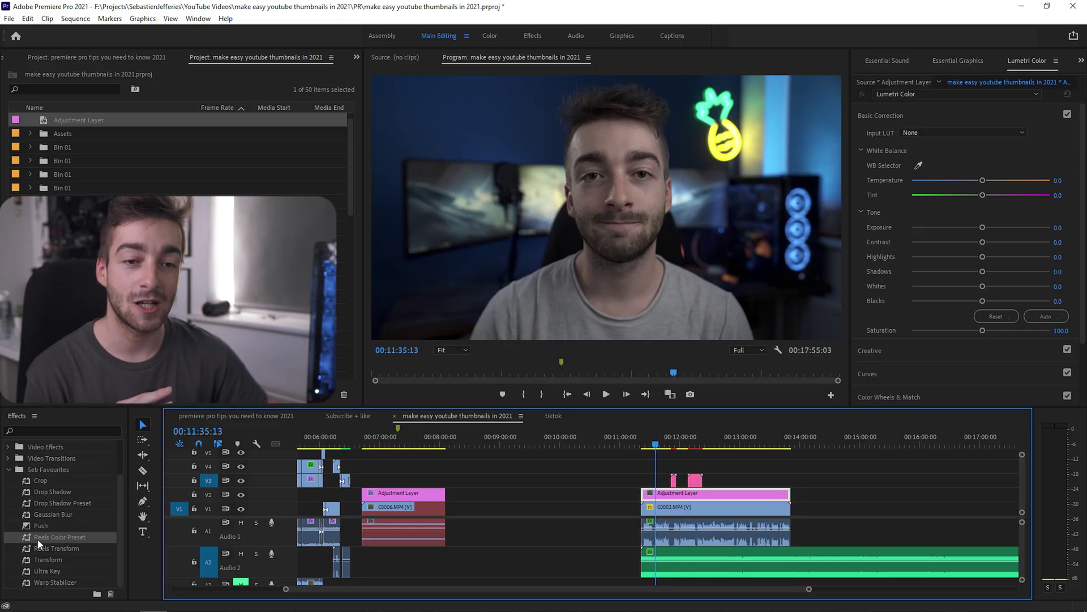
{"action": "left_click_drag", "start_coordinate": [43, 539], "coordinate": [681, 499]}
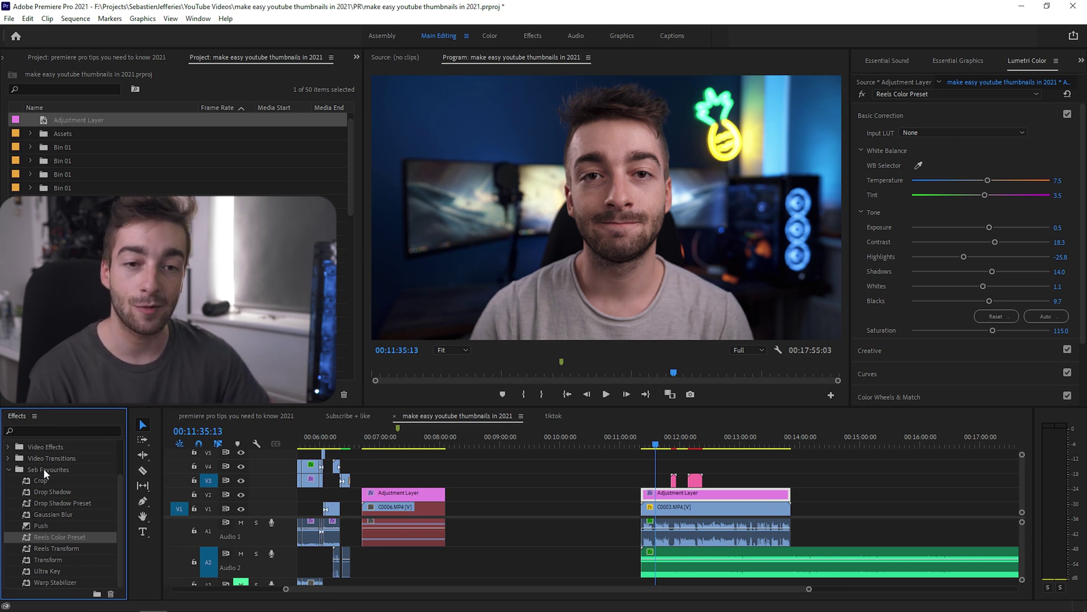
{"action": "left_click", "coordinate": [46, 503]}
{"action": "scroll", "coordinate": [53, 510], "scroll_direction": "up", "scroll_amount": 1}
{"action": "left_click", "coordinate": [554, 416]}
{"action": "left_click", "coordinate": [589, 441]}
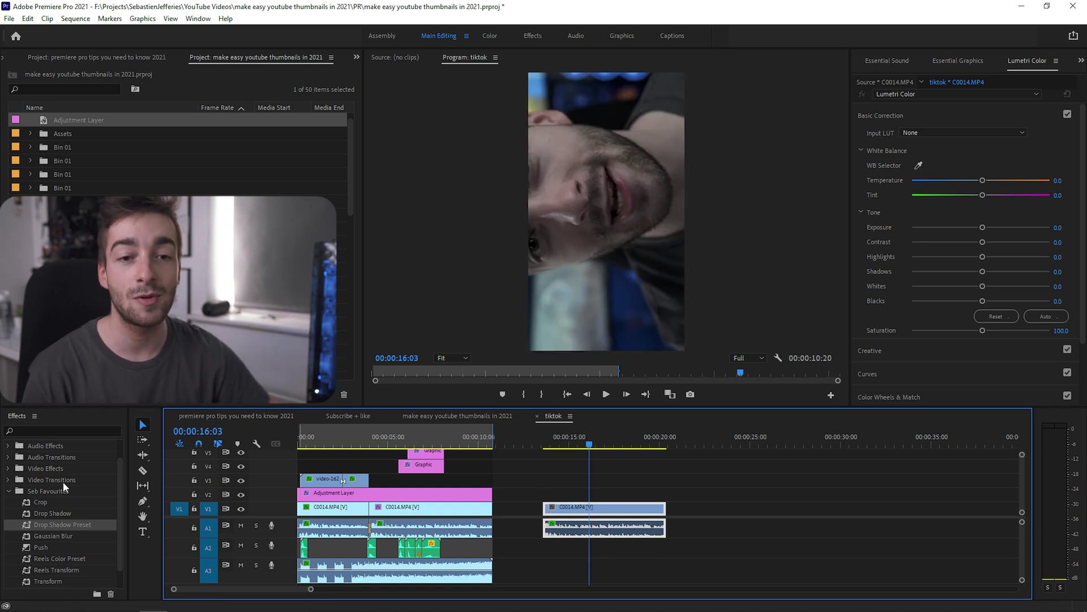
- Apply the Reels Transform preset to the second C0014 clip
{"action": "left_click", "coordinate": [66, 571]}
{"action": "scroll", "coordinate": [60, 561], "scroll_direction": "down", "scroll_amount": 1}
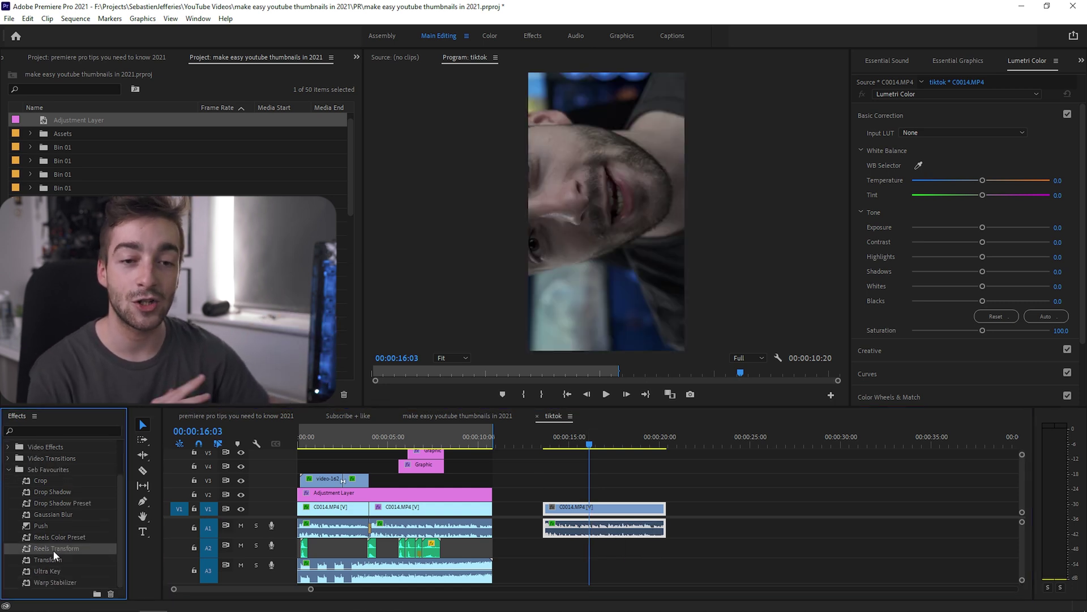
{"action": "left_click_drag", "start_coordinate": [43, 549], "coordinate": [601, 513]}
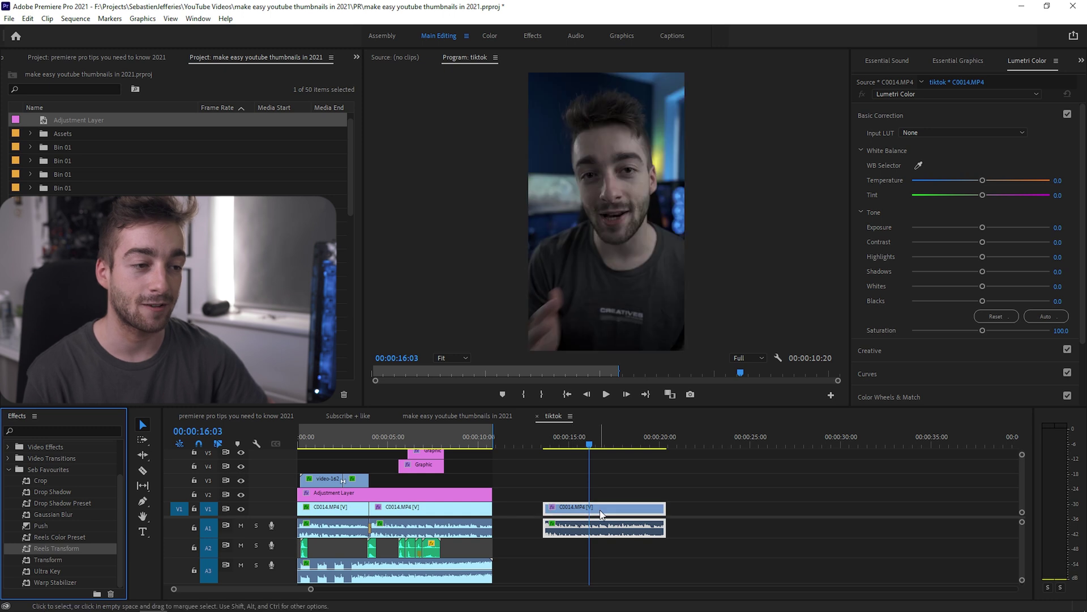
- Check the clip's Effect Controls and add the Reels Color Preset to it
{"action": "key", "text": "shift+5"}
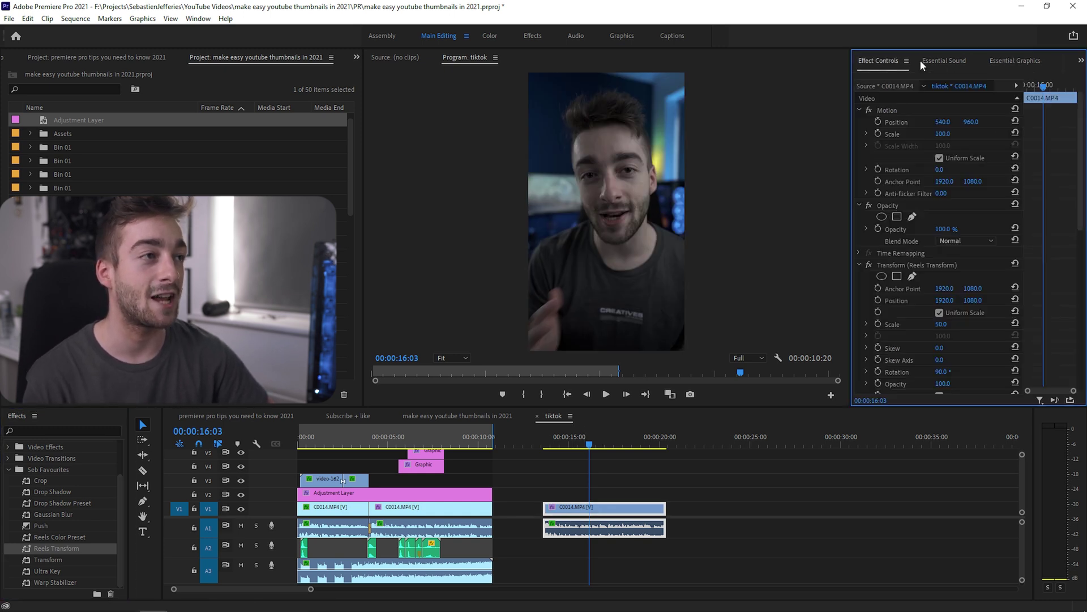
{"action": "scroll", "coordinate": [900, 357], "scroll_direction": "down", "scroll_amount": 2}
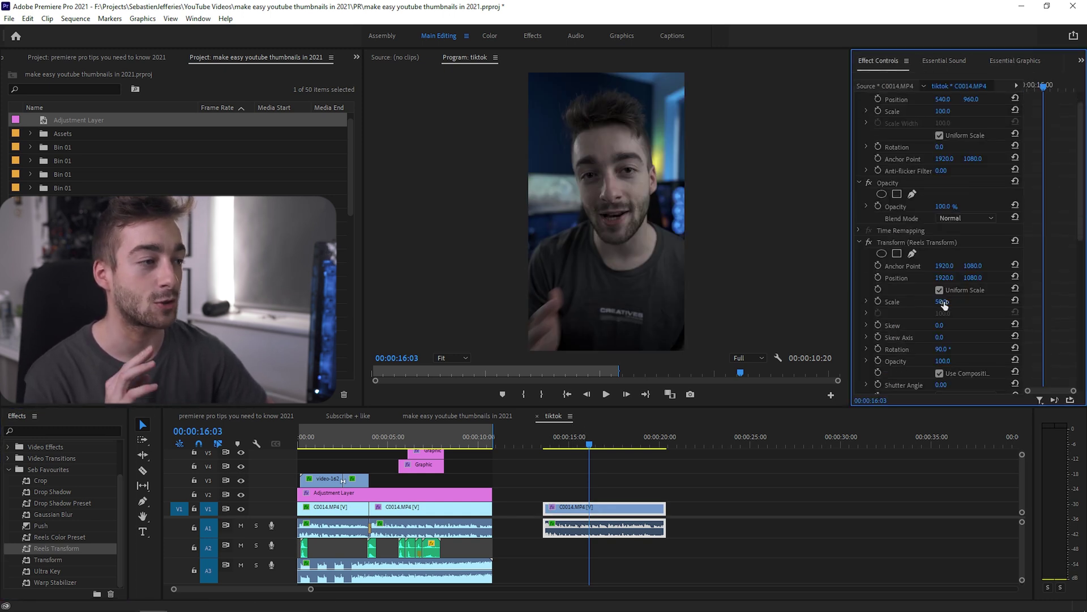
{"action": "scroll", "coordinate": [944, 305], "scroll_direction": "down", "scroll_amount": 2}
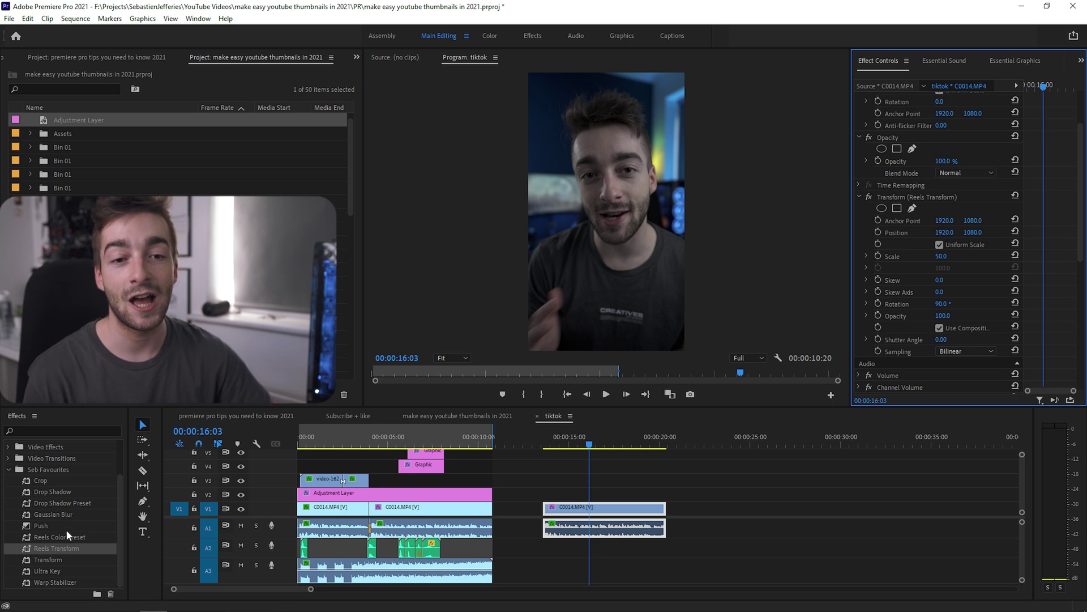
{"action": "left_click_drag", "start_coordinate": [44, 539], "coordinate": [581, 508]}
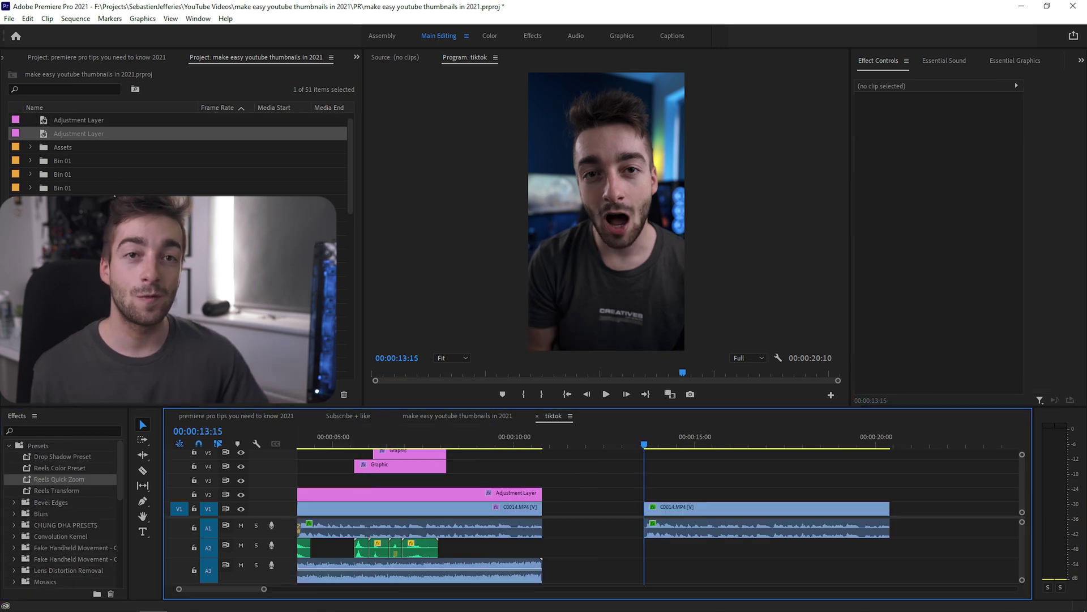
- Add an adjustment layer above the second tiktok clip with Reels Quick Zoom and preview it
{"action": "left_click_drag", "start_coordinate": [74, 138], "coordinate": [647, 489]}
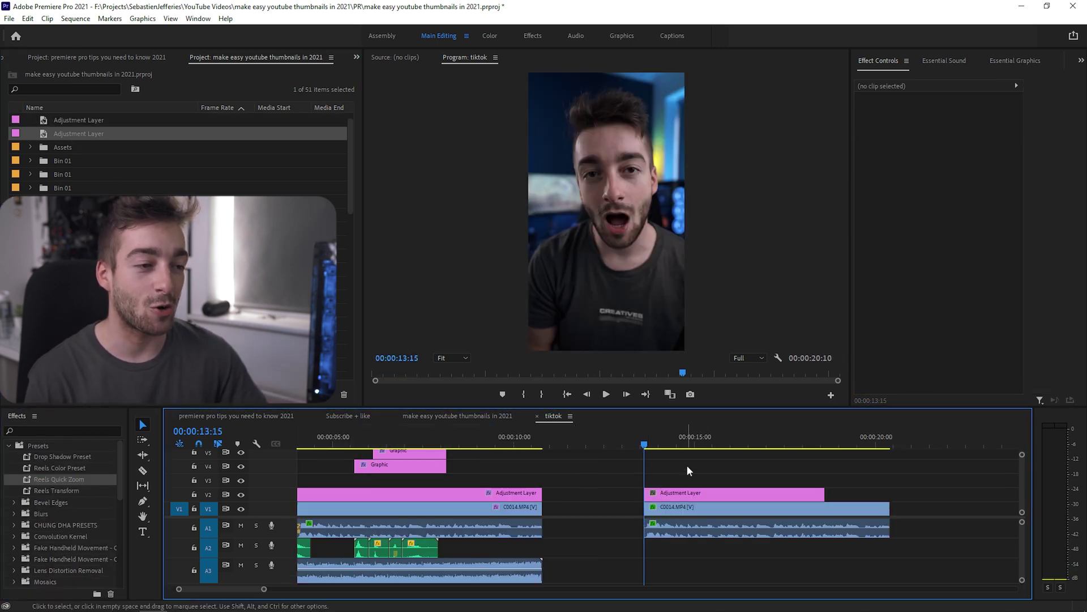
{"action": "key", "text": "="}
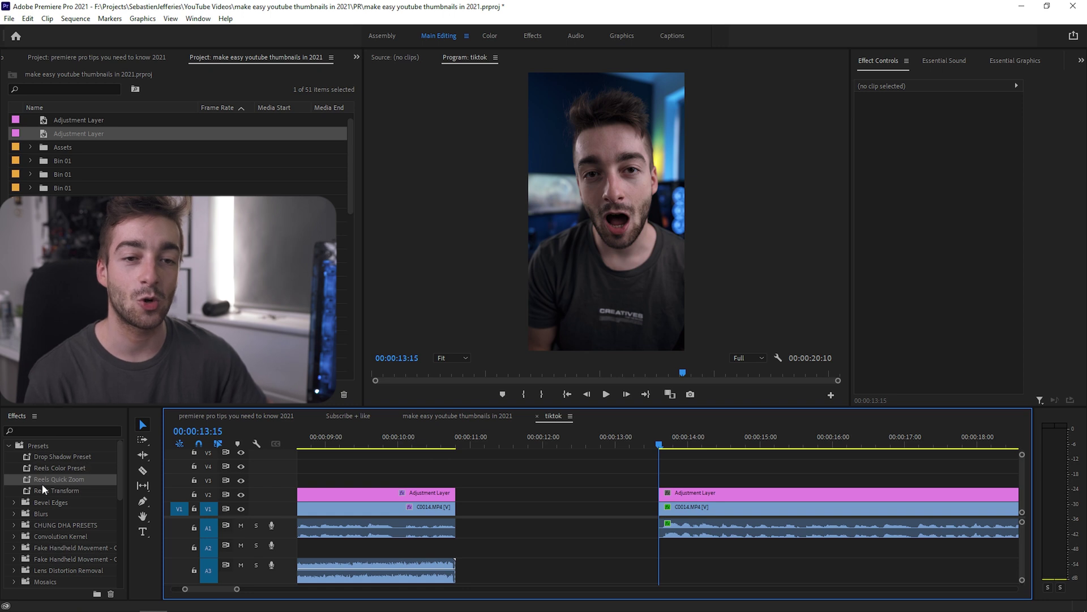
{"action": "left_click_drag", "start_coordinate": [42, 481], "coordinate": [671, 495]}
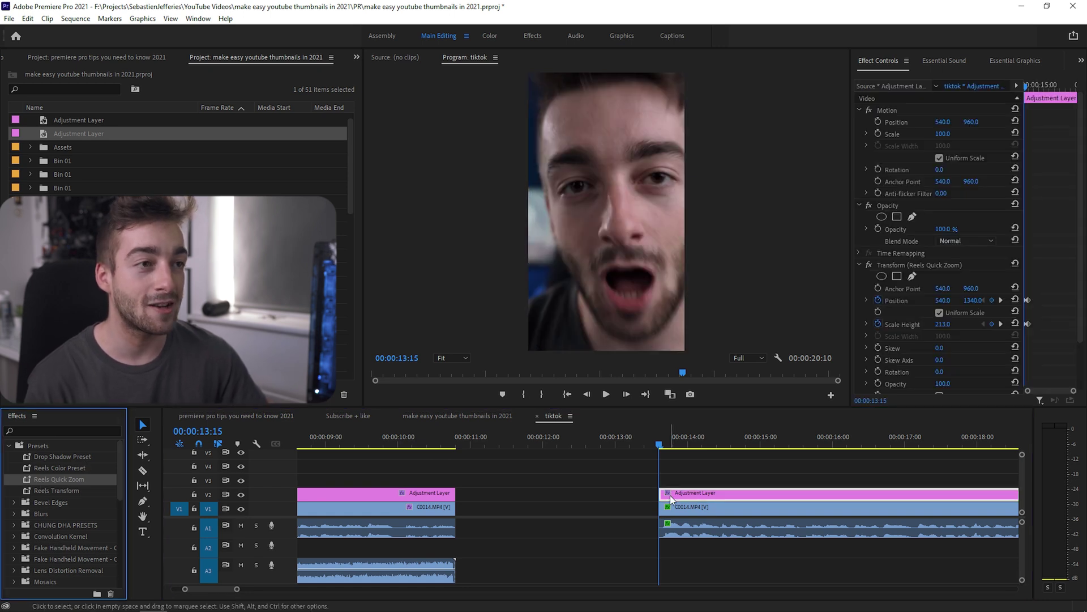
{"action": "key", "text": "space"}
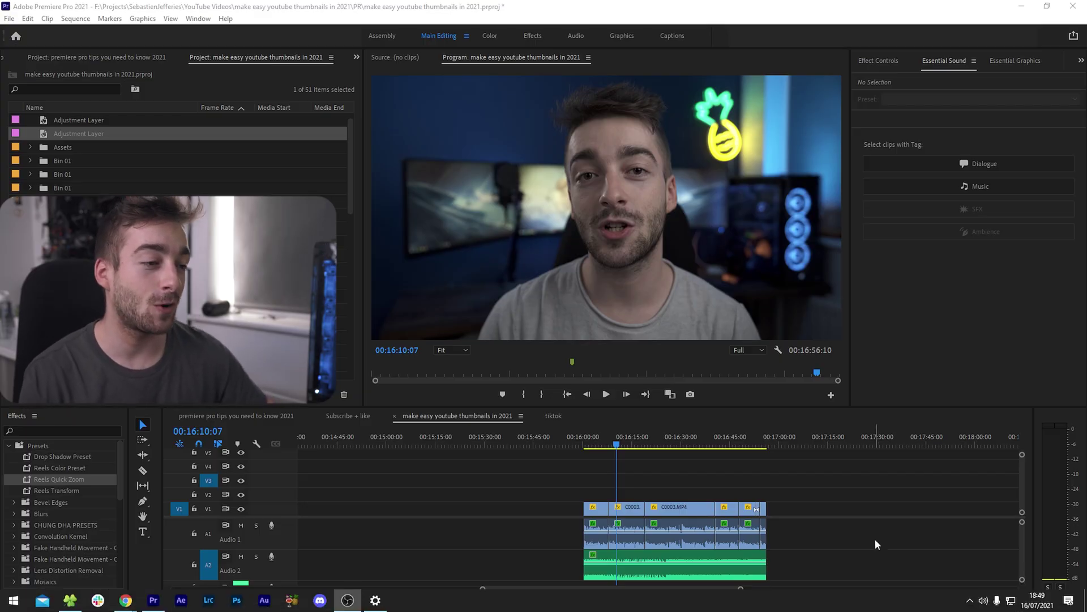
- Play the thumbnails sequence and stop at the jump cut near 16:08
{"action": "scroll", "coordinate": [875, 538], "scroll_direction": "up", "scroll_amount": 5}
{"action": "scroll", "coordinate": [623, 470], "scroll_direction": "right", "scroll_amount": 2}
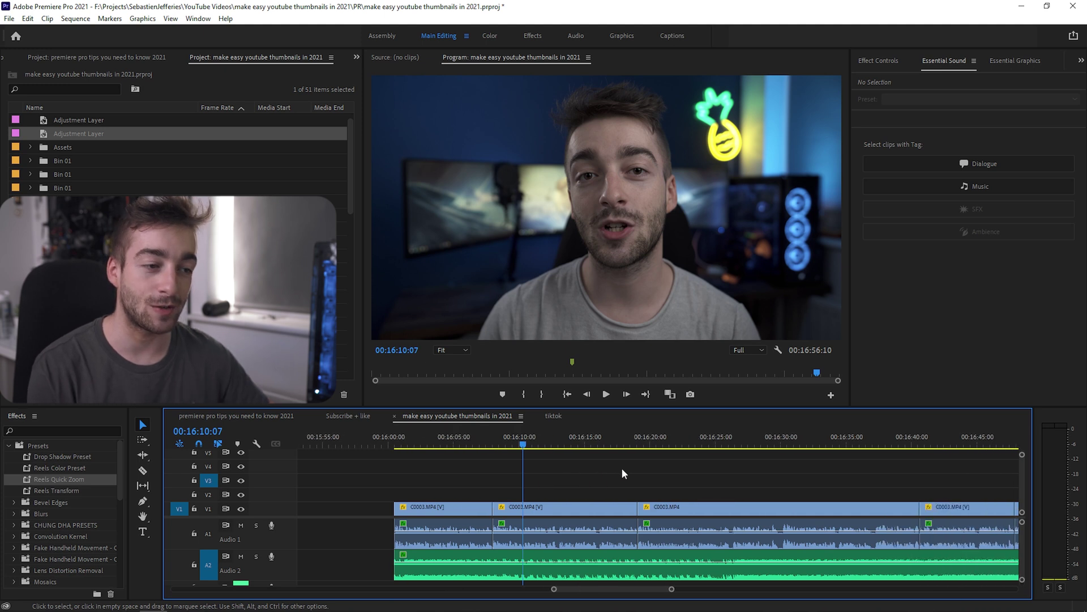
{"action": "left_click", "coordinate": [474, 445]}
{"action": "left_click", "coordinate": [481, 566]}
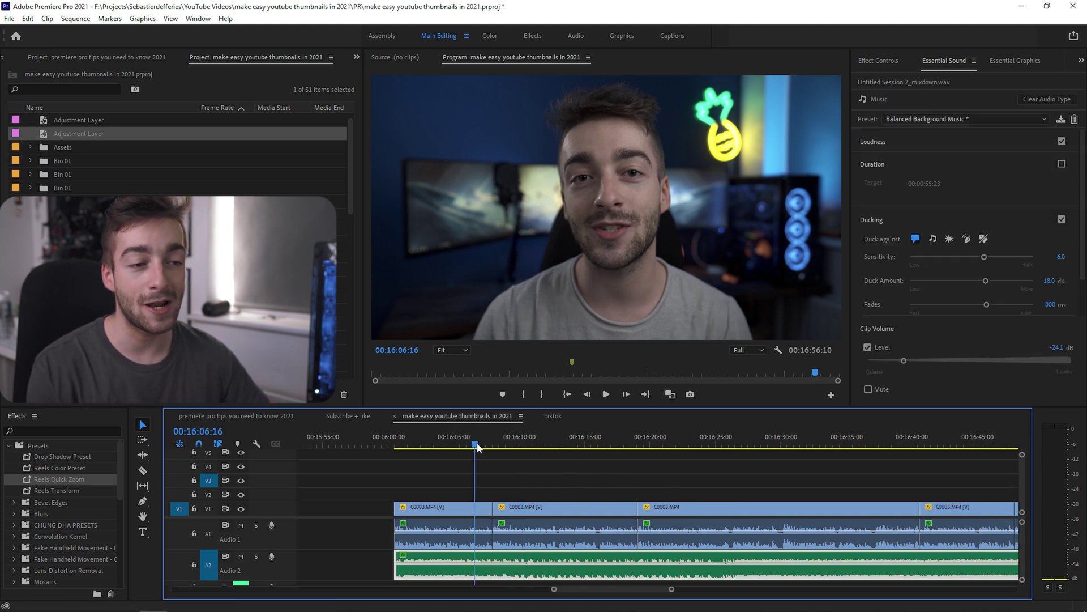
{"action": "left_click", "coordinate": [566, 483]}
{"action": "scroll", "coordinate": [567, 482], "scroll_direction": "left", "scroll_amount": 5}
{"action": "key", "text": "space"}
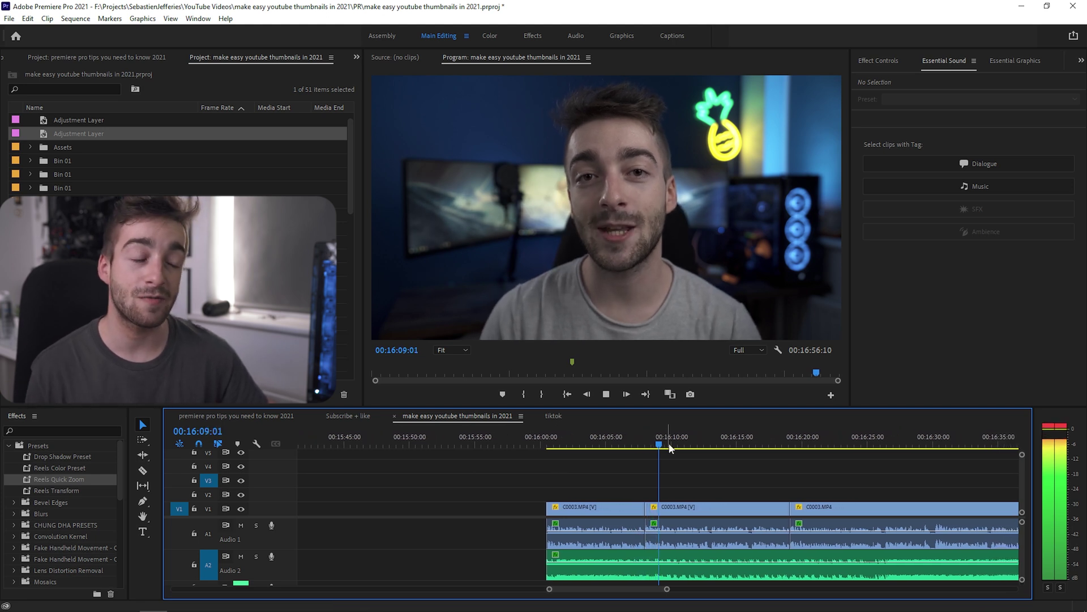
{"action": "key", "text": "space"}
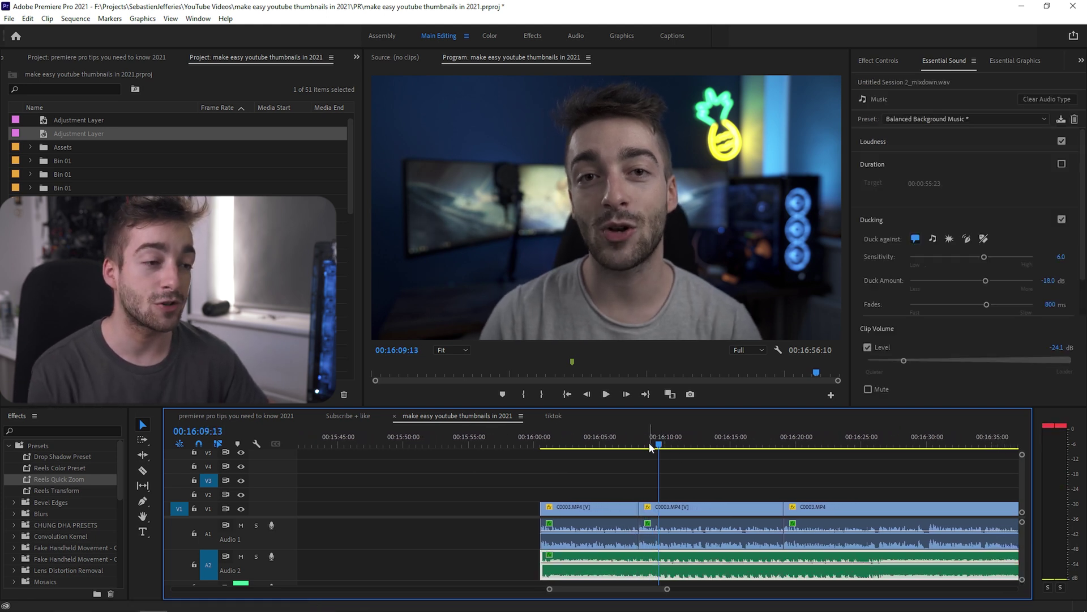
- Apply the default transition at the V1/A1 edit point
{"action": "right_click", "coordinate": [641, 535]}
{"action": "left_click", "coordinate": [657, 518]}
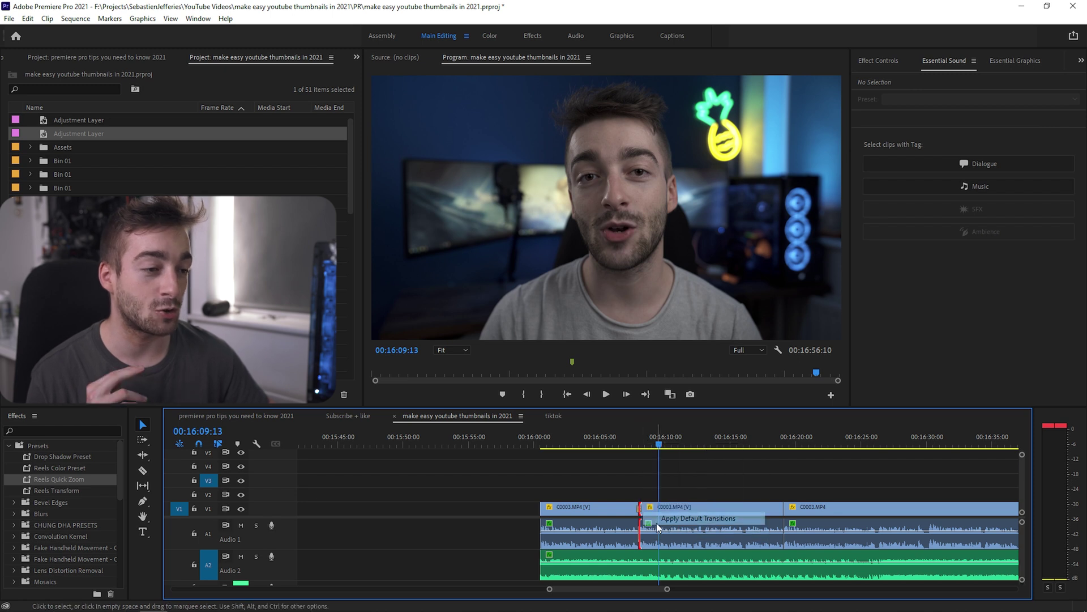
{"action": "key", "text": "equal"}
{"action": "key", "text": "equal"}
{"action": "key", "text": "equal"}
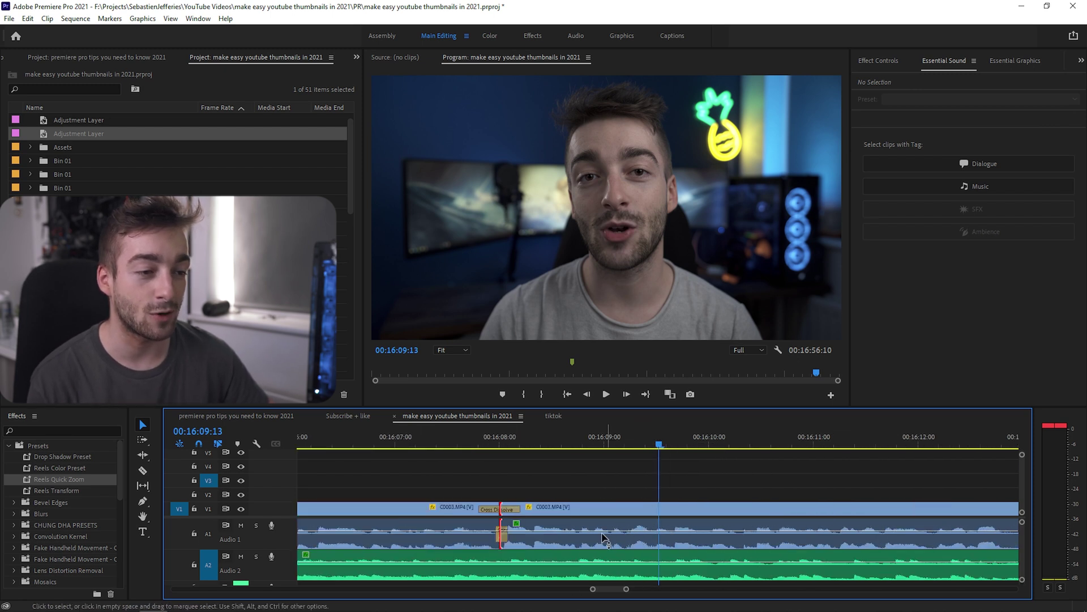
{"action": "key", "text": "equal"}
{"action": "scroll", "coordinate": [461, 538], "scroll_direction": "up", "scroll_amount": 1}
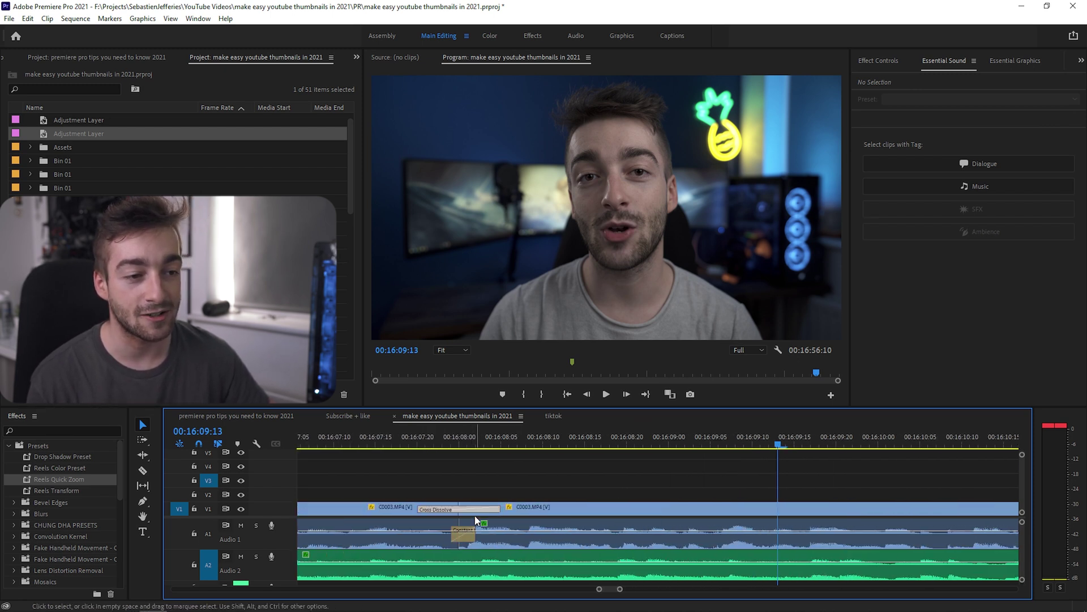
{"action": "key", "text": "minus"}
{"action": "key", "text": "minus"}
{"action": "key", "text": "minus"}
{"action": "key", "text": "minus"}
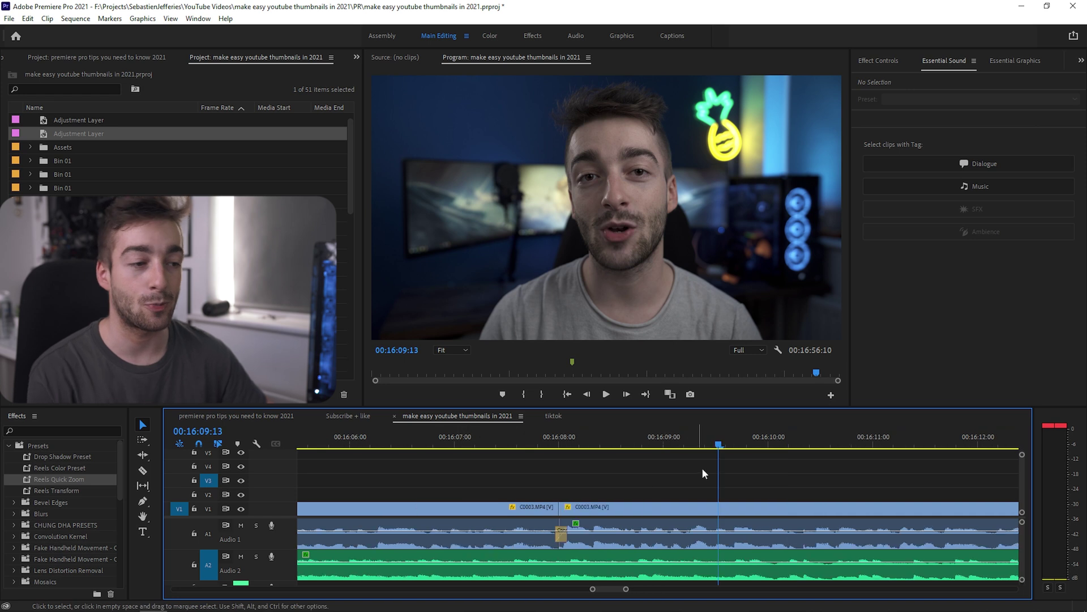
{"action": "key", "text": "minus"}
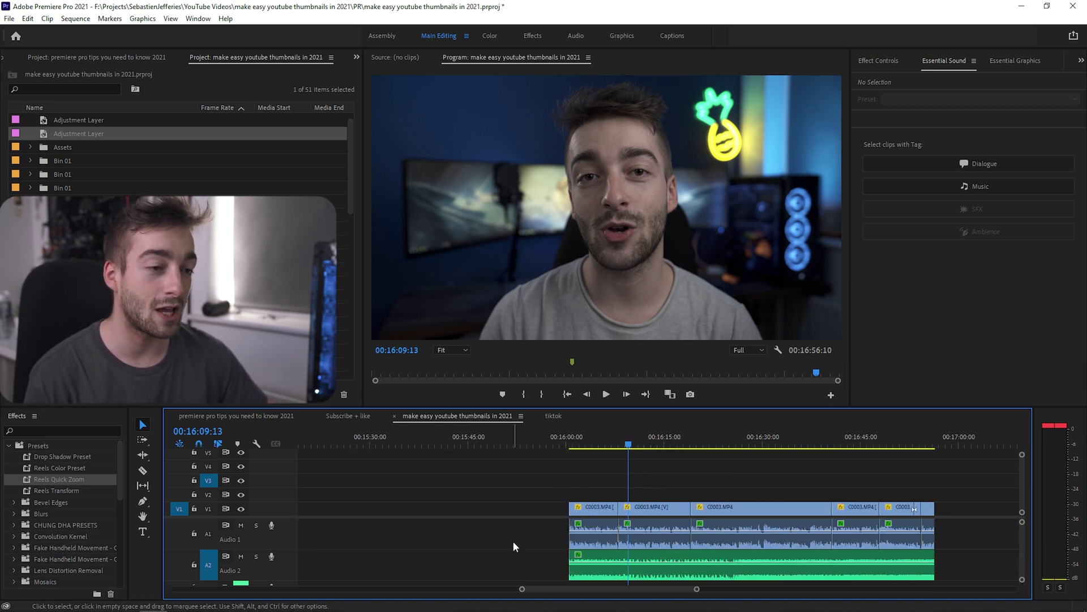
- Select the A1 clips and zoom in on the edit point between two of them
{"action": "left_click_drag", "start_coordinate": [514, 535], "coordinate": [978, 538]}
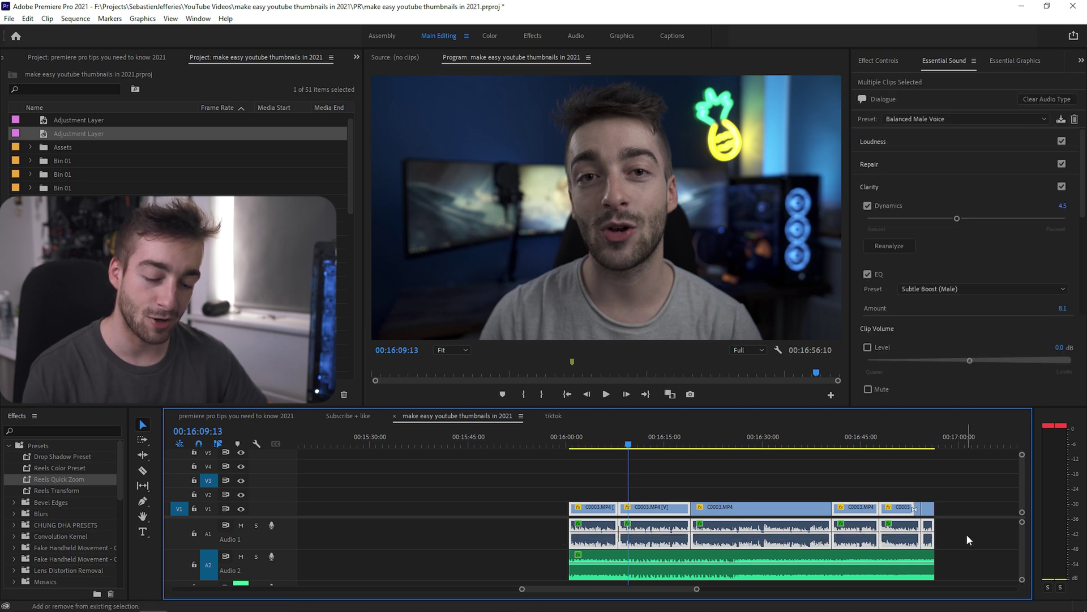
{"action": "left_click", "coordinate": [691, 536]}
{"action": "key", "text": "equal"}
{"action": "scroll", "coordinate": [525, 524], "scroll_direction": "down", "scroll_amount": 5}
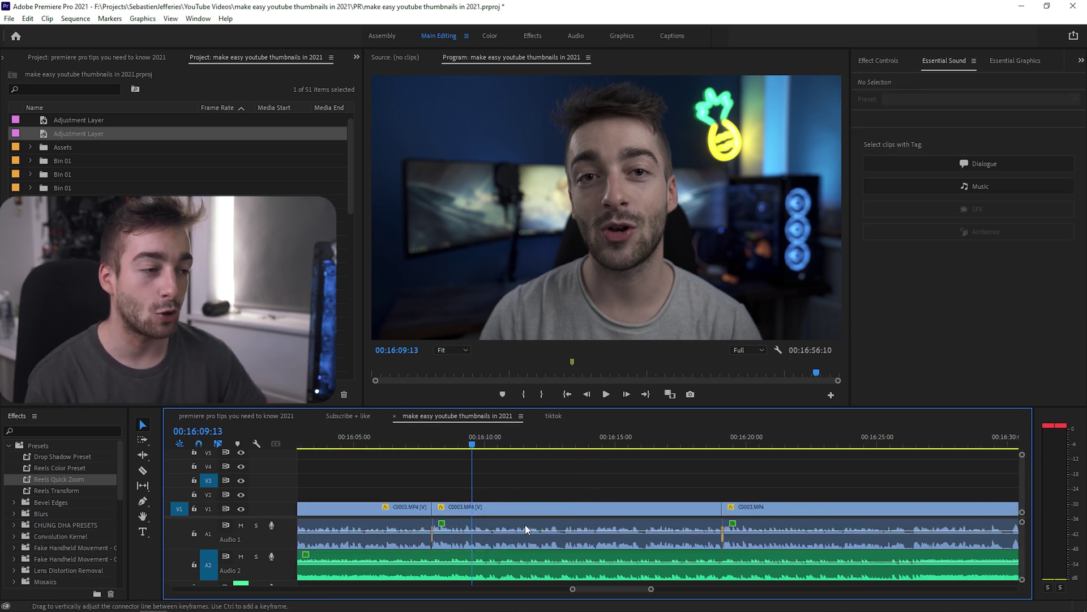
{"action": "key", "text": "minus"}
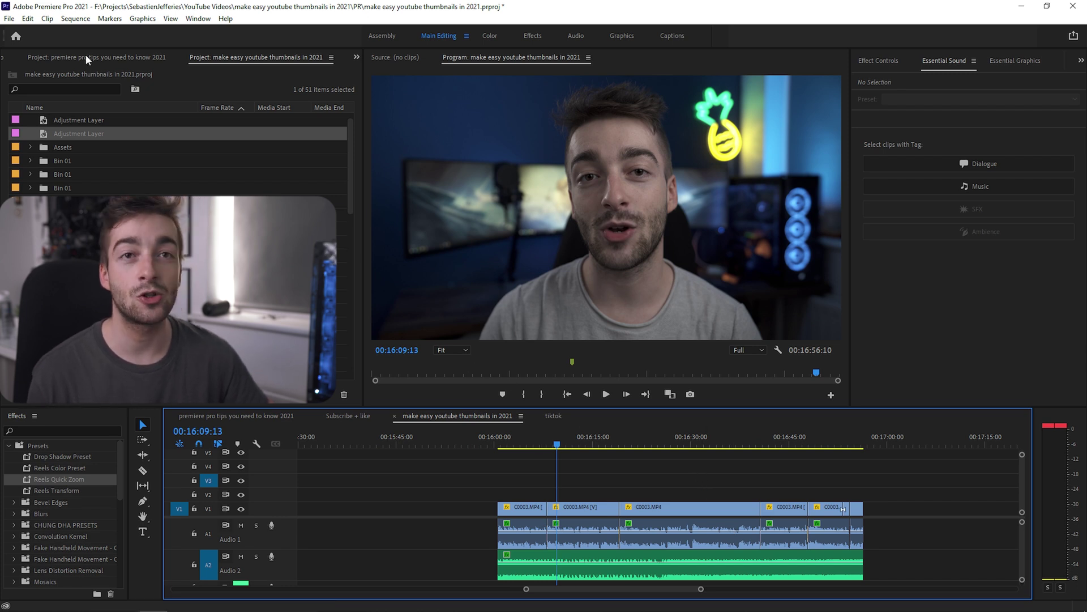
- Set the default audio transition duration to 3 frames, then add an audio crossfade at the 16:08 jump cut
{"action": "left_click", "coordinate": [27, 19]}
{"action": "right_click", "coordinate": [200, 403]}
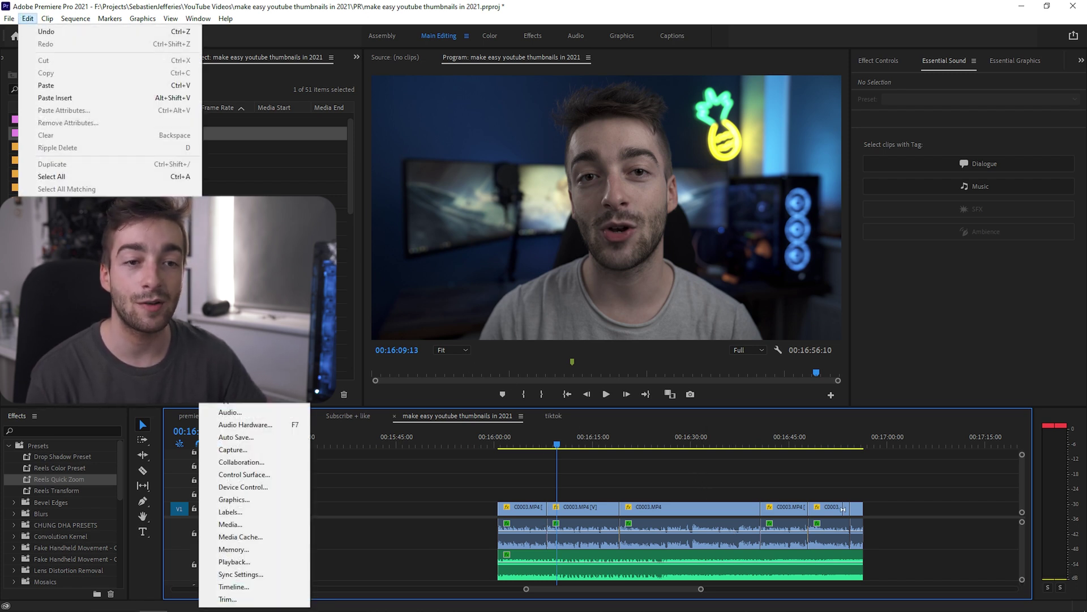
{"action": "left_click", "coordinate": [255, 587]}
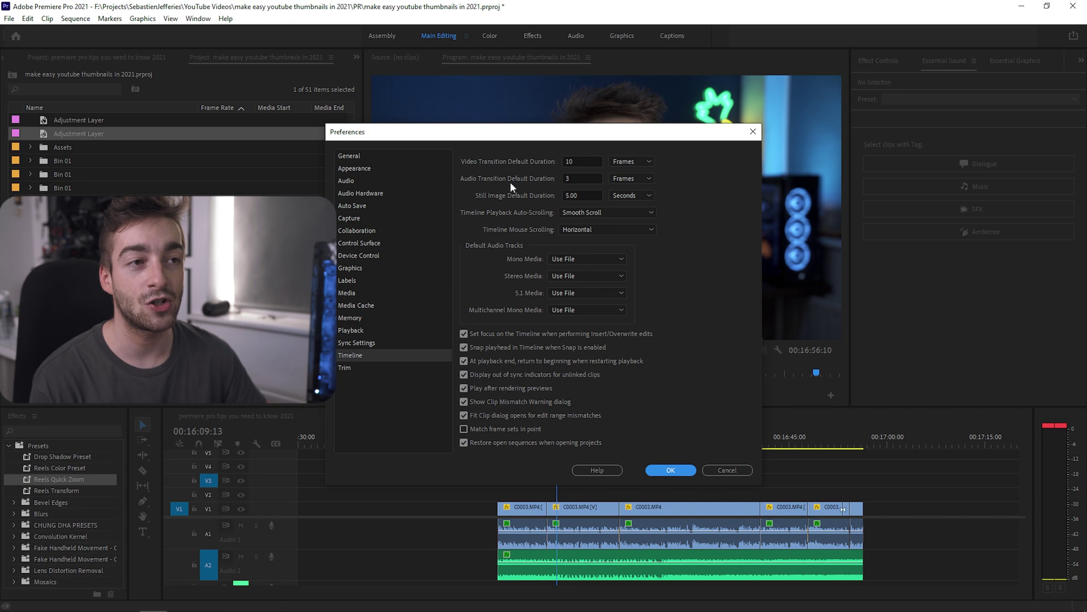
{"action": "left_click", "coordinate": [566, 180]}
{"action": "left_click", "coordinate": [626, 180]}
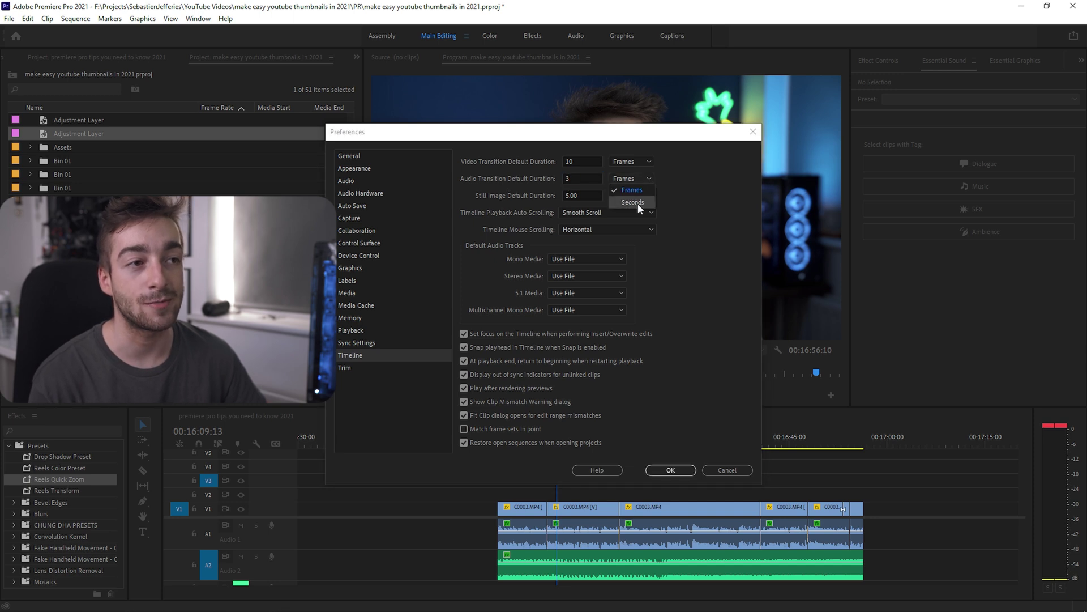
{"action": "left_click", "coordinate": [624, 190]}
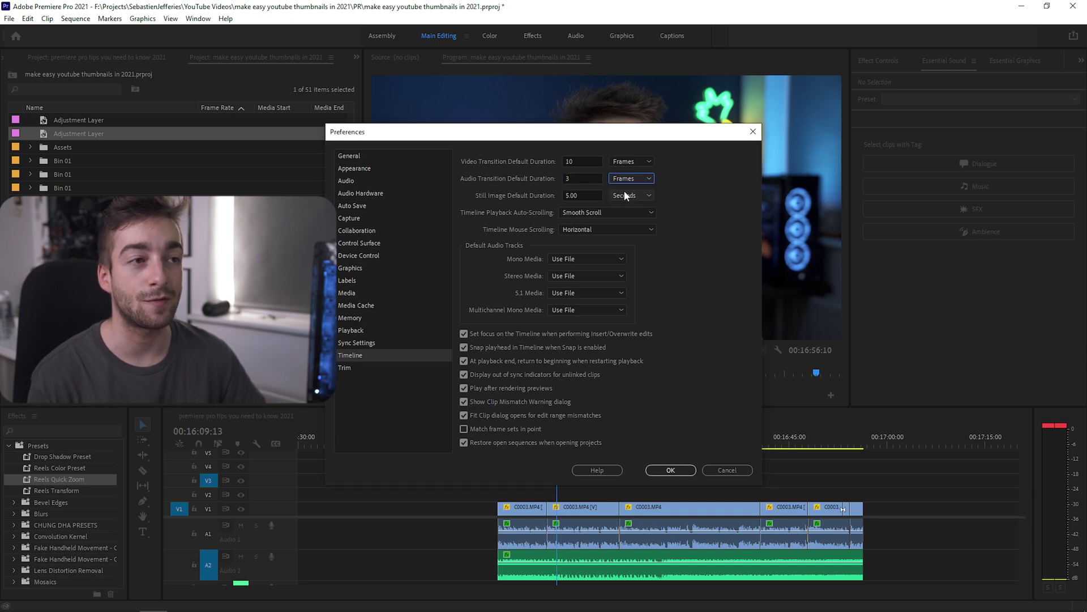
{"action": "left_click", "coordinate": [668, 469]}
{"action": "key", "text": "="}
{"action": "key", "text": "="}
{"action": "key", "text": "="}
{"action": "key", "text": "ctrl+shift+d"}
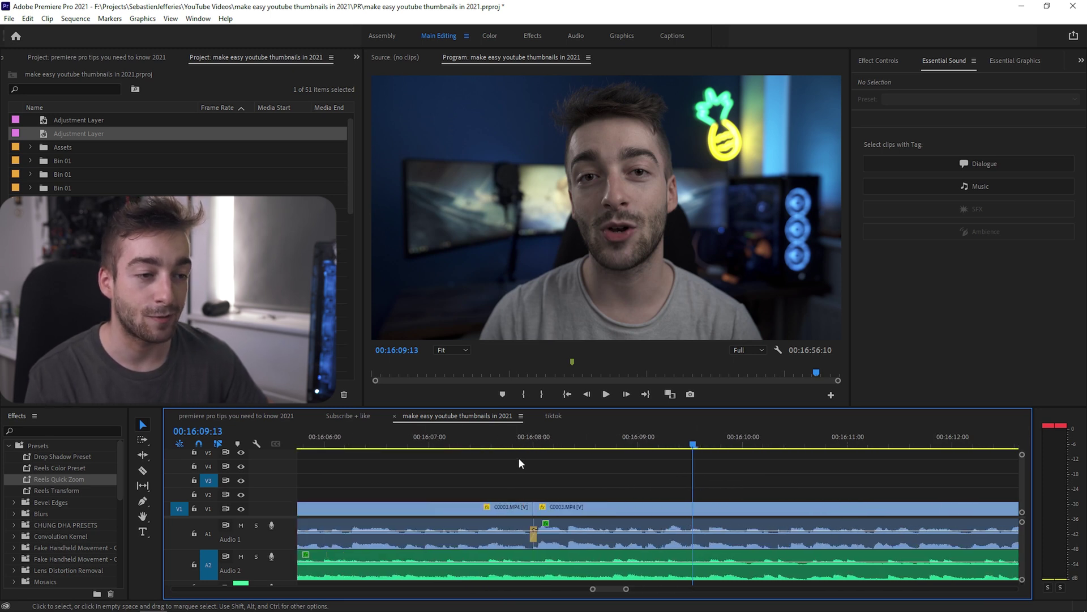
{"action": "key", "text": "-"}
{"action": "key", "text": "-"}
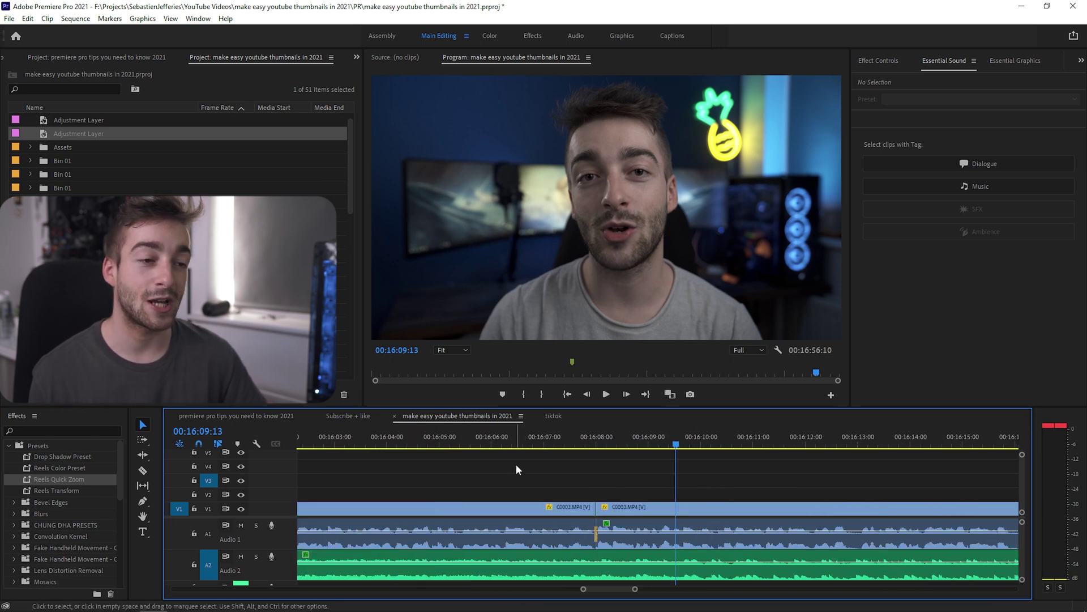
{"action": "key", "text": "minus"}
{"action": "scroll", "coordinate": [647, 478], "scroll_direction": "down", "scroll_amount": 2}
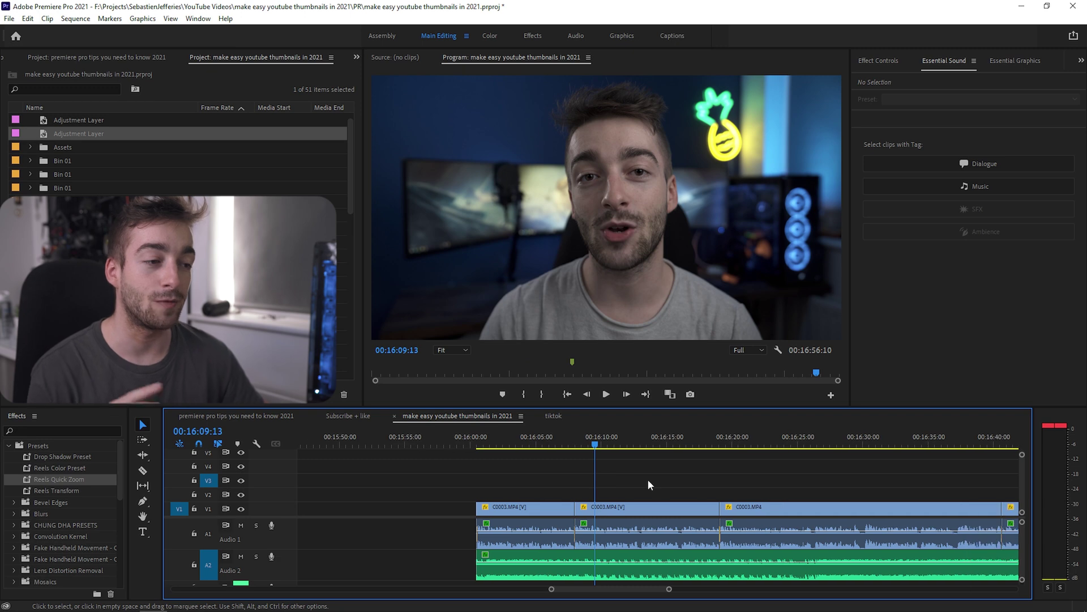